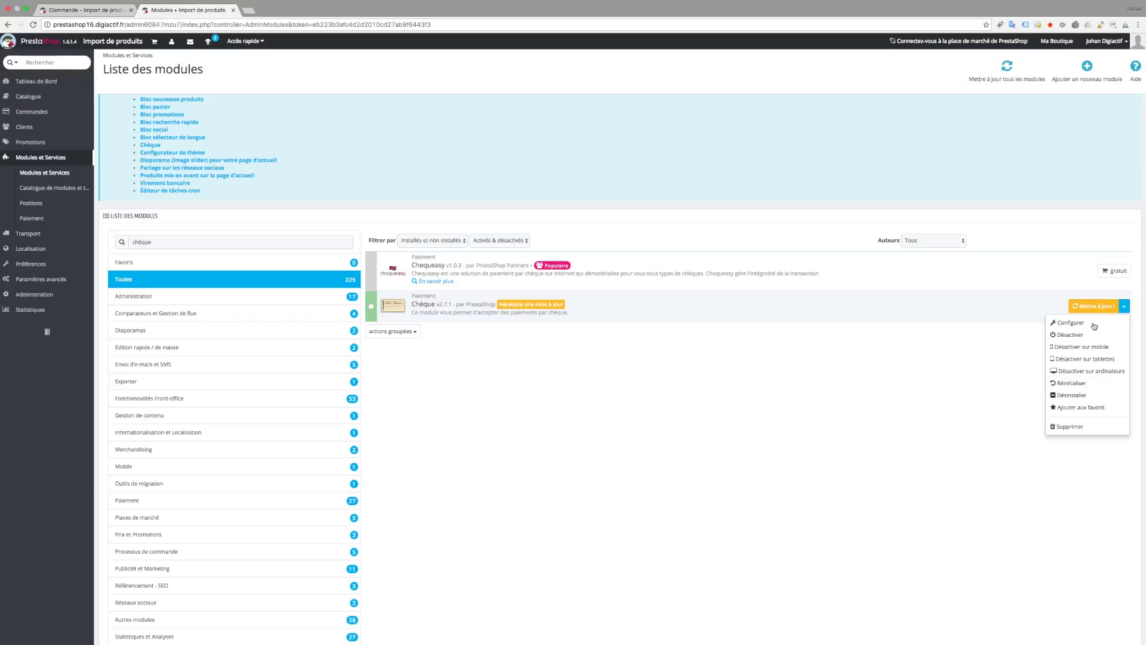
Open the Chèque payment module's configuration and go over its payee and address fields.
{"action": "left_click", "coordinate": [1081, 324]}
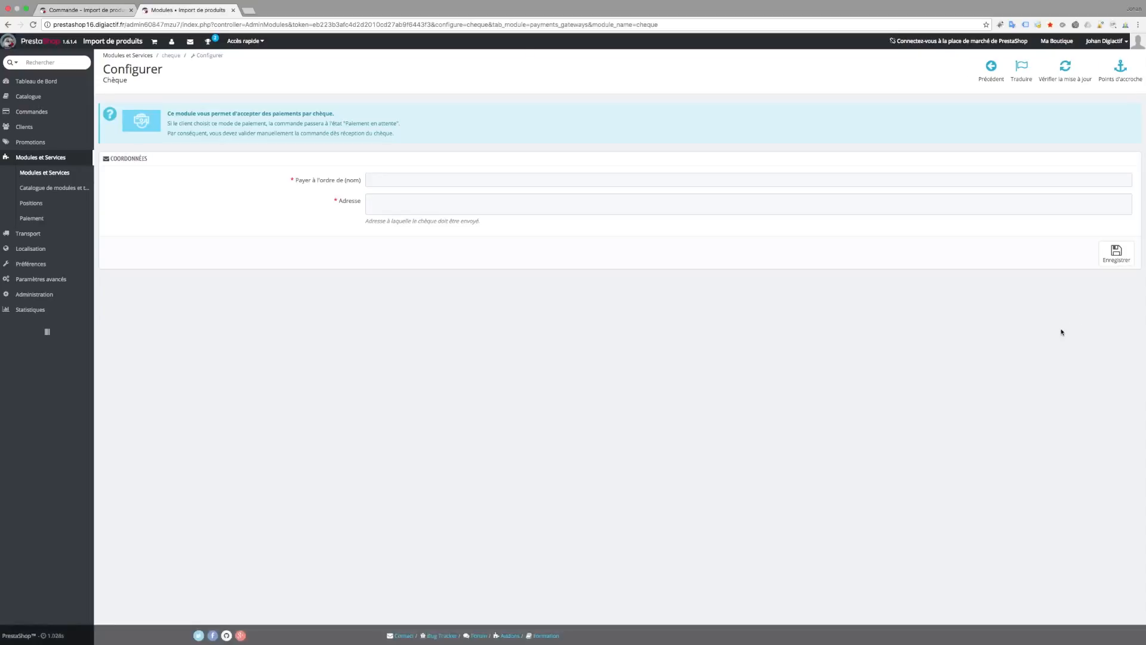
{"action": "left_click", "coordinate": [425, 183]}
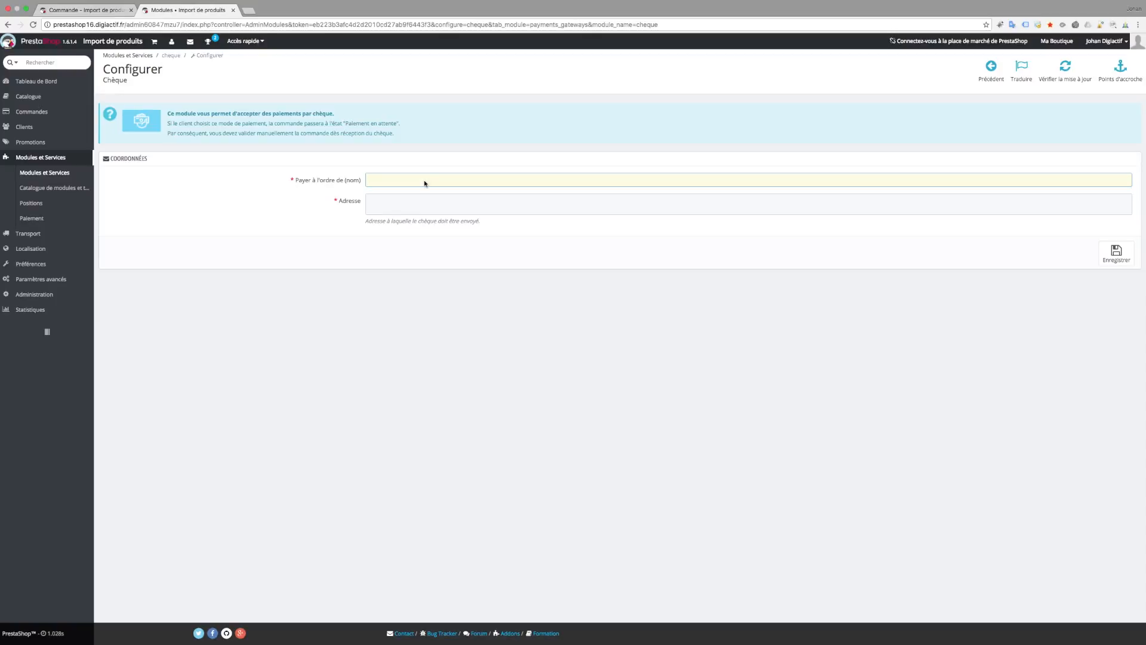
{"action": "left_click", "coordinate": [396, 205]}
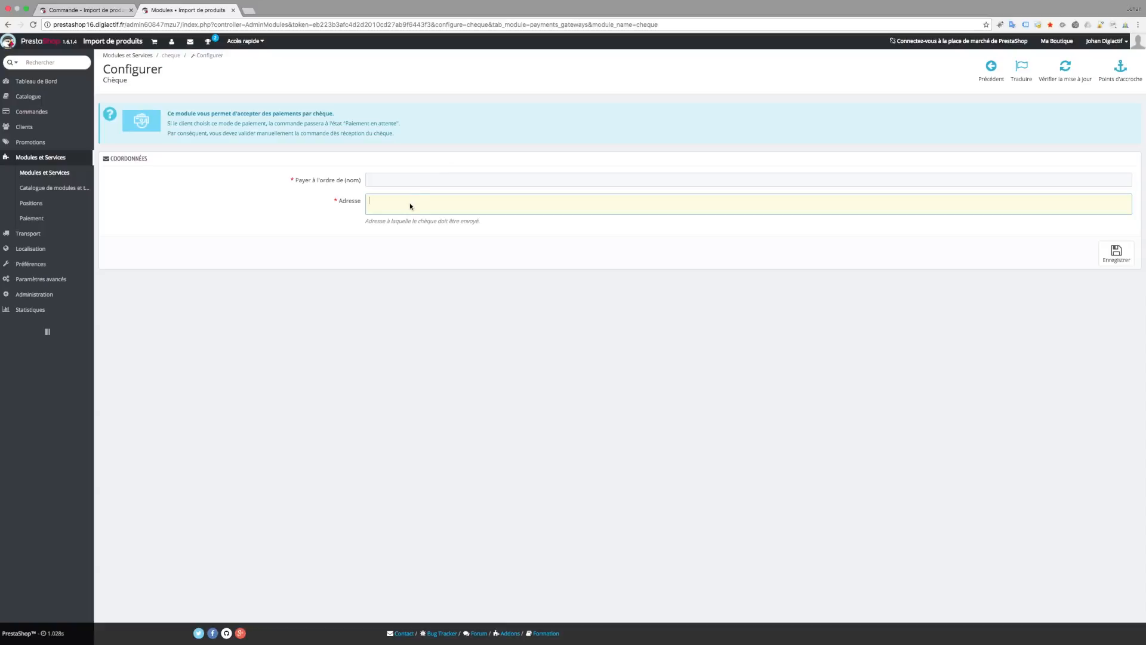
{"action": "left_click", "coordinate": [412, 184]}
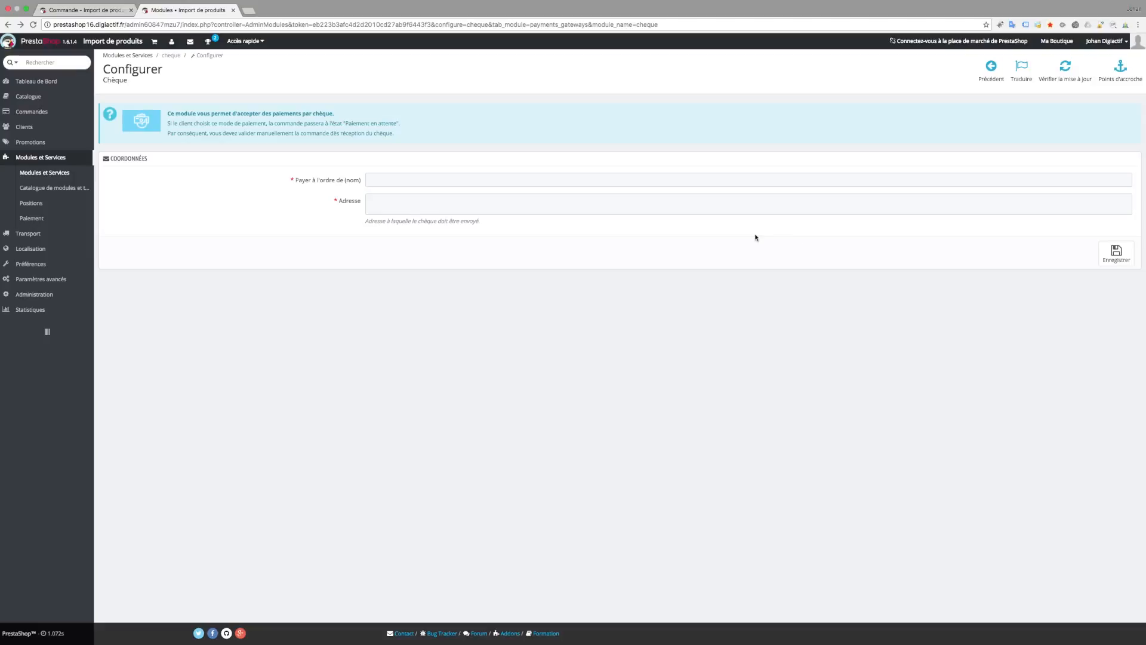
Make cheques payable to Digiactif, fill in the postal address they must be sent to, and save the settings.
{"action": "left_click", "coordinate": [742, 181]}
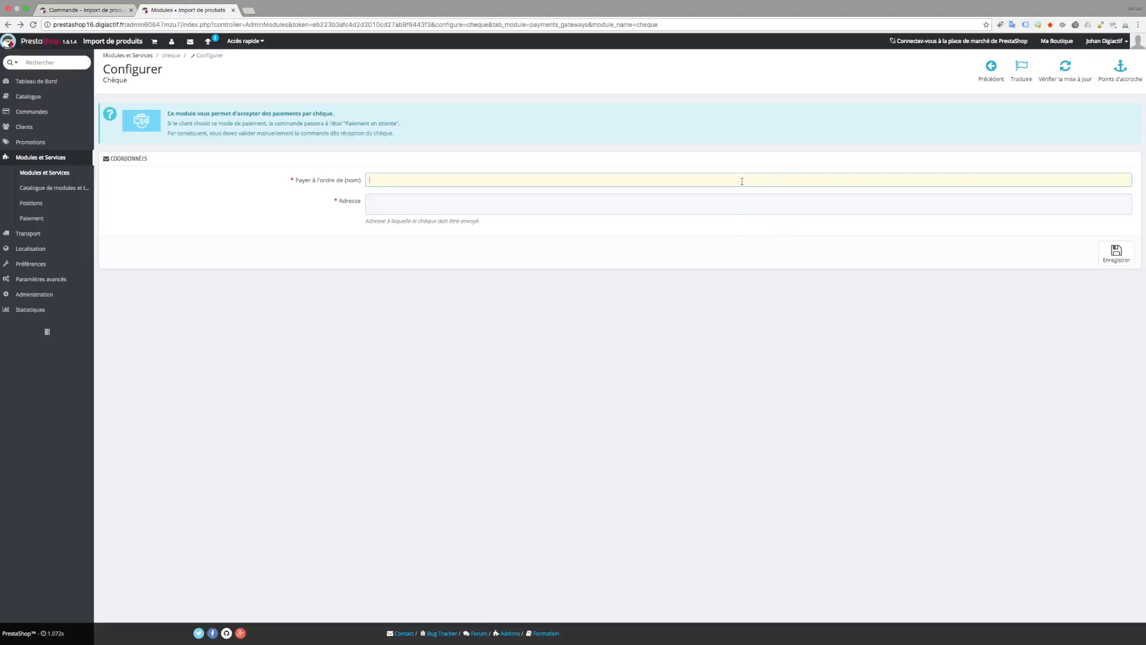
{"action": "type", "text": "Digiactif"}
{"action": "left_click", "coordinate": [646, 199]}
{"action": "type", "text": "320 voie"}
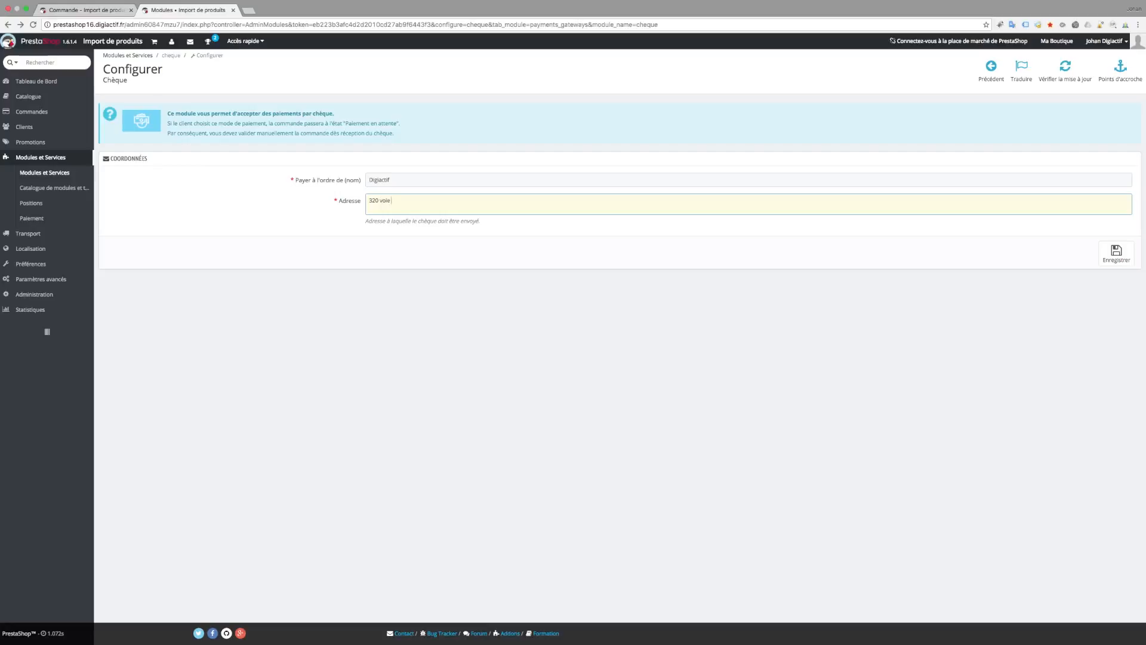
{"action": "type", "text": "C ZA de la Briqueterie 76160 Saint-Jacques sur Darnétal"}
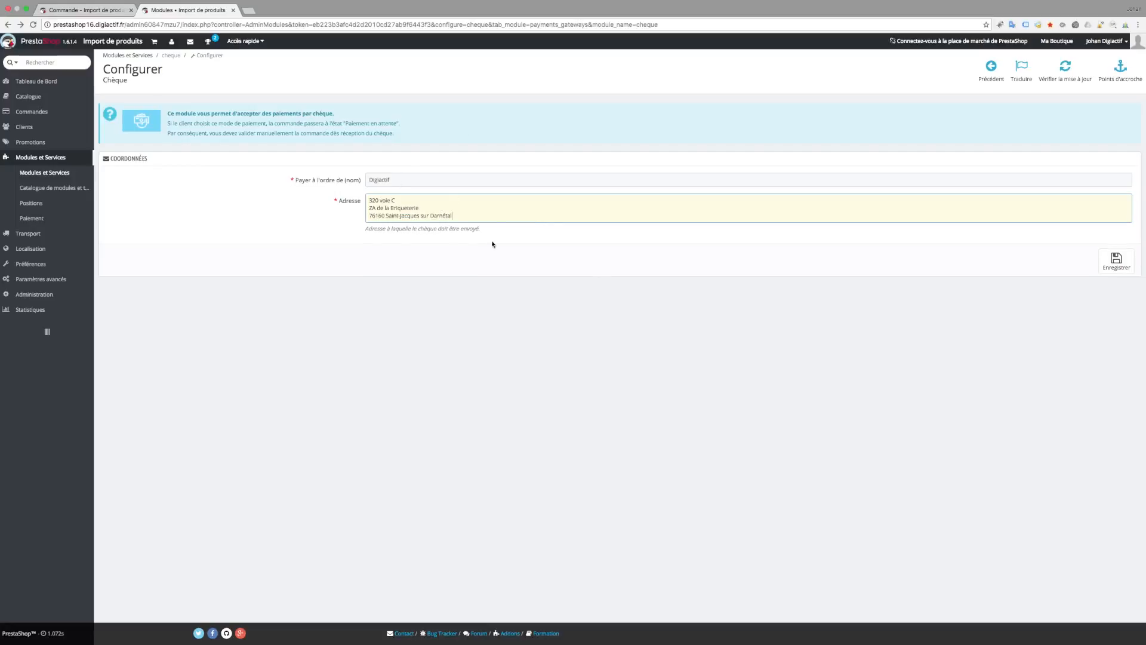
{"action": "left_click", "coordinate": [1112, 265]}
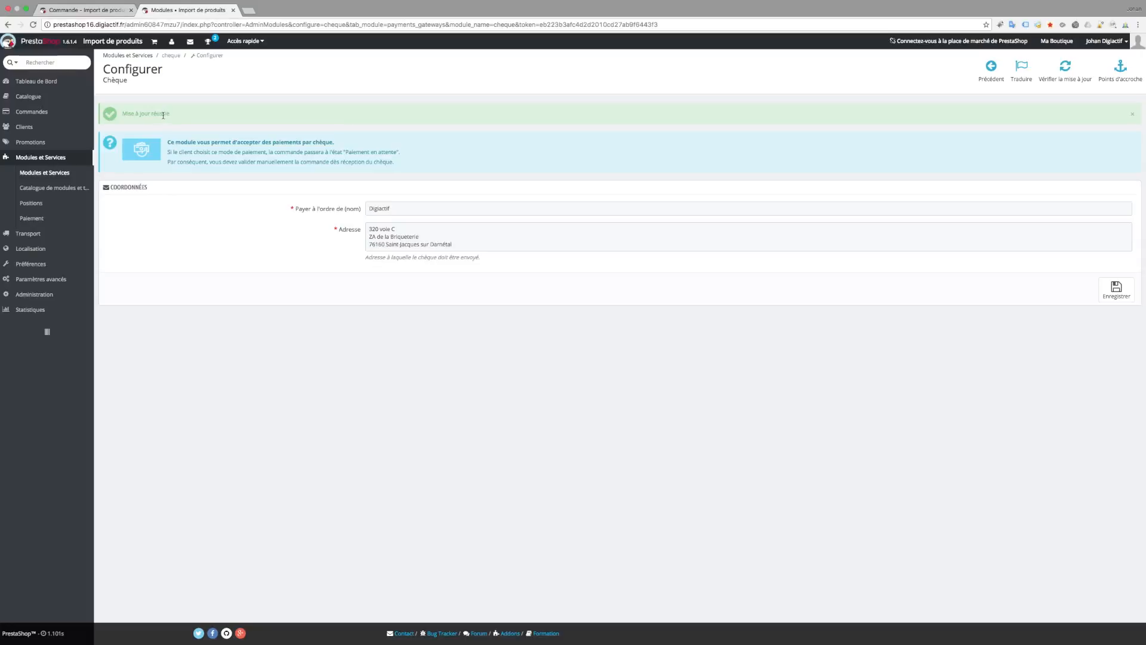
Read the module notice about the order status and manual validation for cheque payments.
{"action": "left_click_drag", "start_coordinate": [167, 155], "coordinate": [418, 164]}
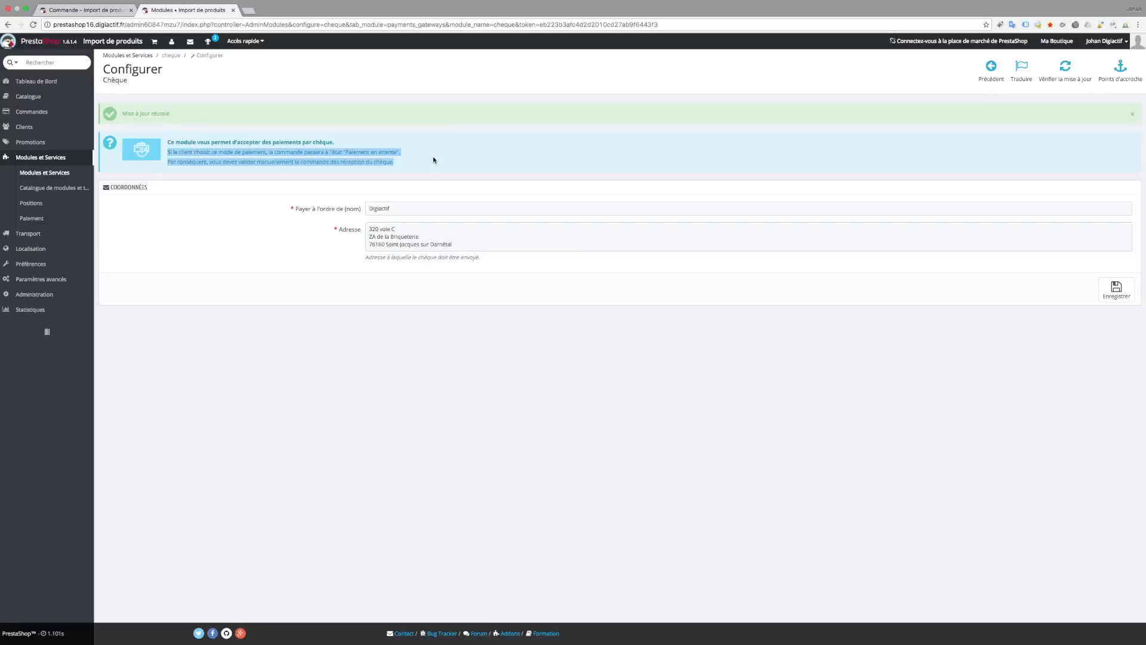
{"action": "left_click", "coordinate": [526, 98]}
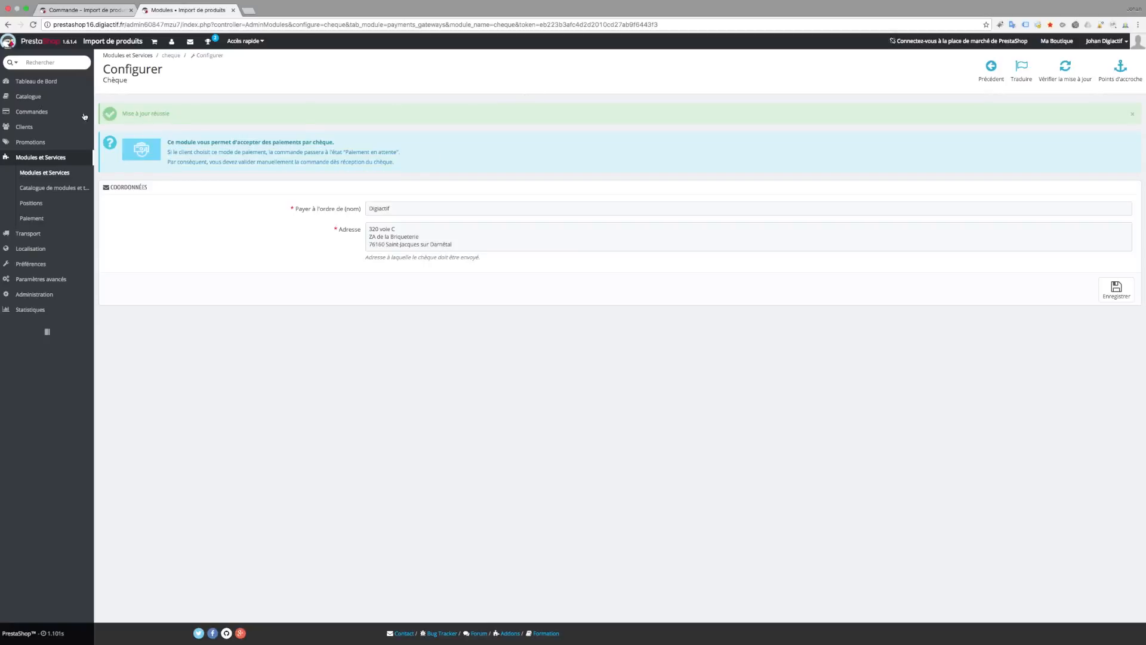
{"action": "mouse_move", "coordinate": [36, 110]}
Search the module list for "virement" and open the configuration of the Virement bancaire module.
{"action": "left_click", "coordinate": [46, 173]}
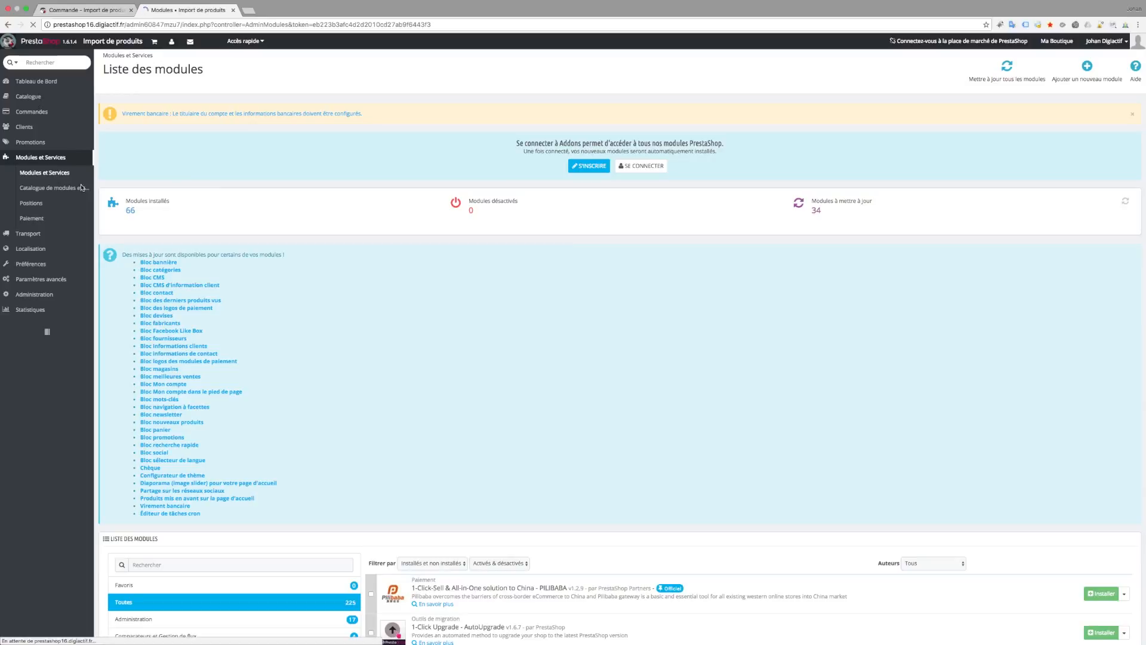
{"action": "scroll", "coordinate": [369, 261], "scroll_direction": "down", "scroll_amount": 5}
{"action": "left_click", "coordinate": [308, 417]}
{"action": "type", "text": "virement"}
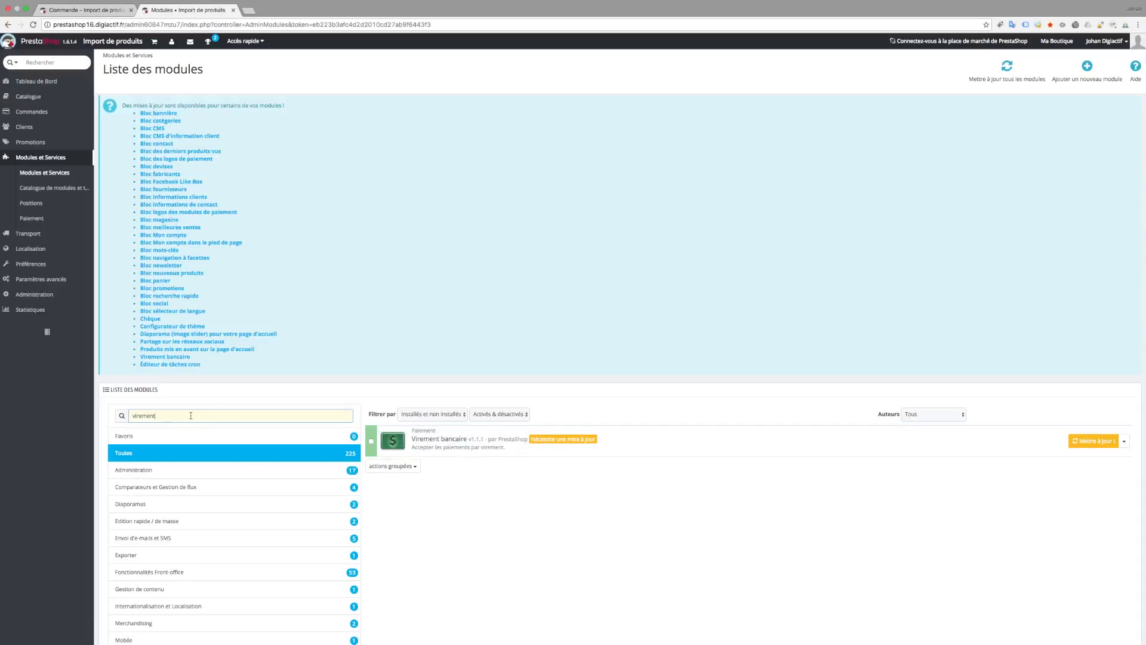
{"action": "scroll", "coordinate": [278, 566], "scroll_direction": "down", "scroll_amount": 1}
{"action": "scroll", "coordinate": [278, 566], "scroll_direction": "down", "scroll_amount": 5}
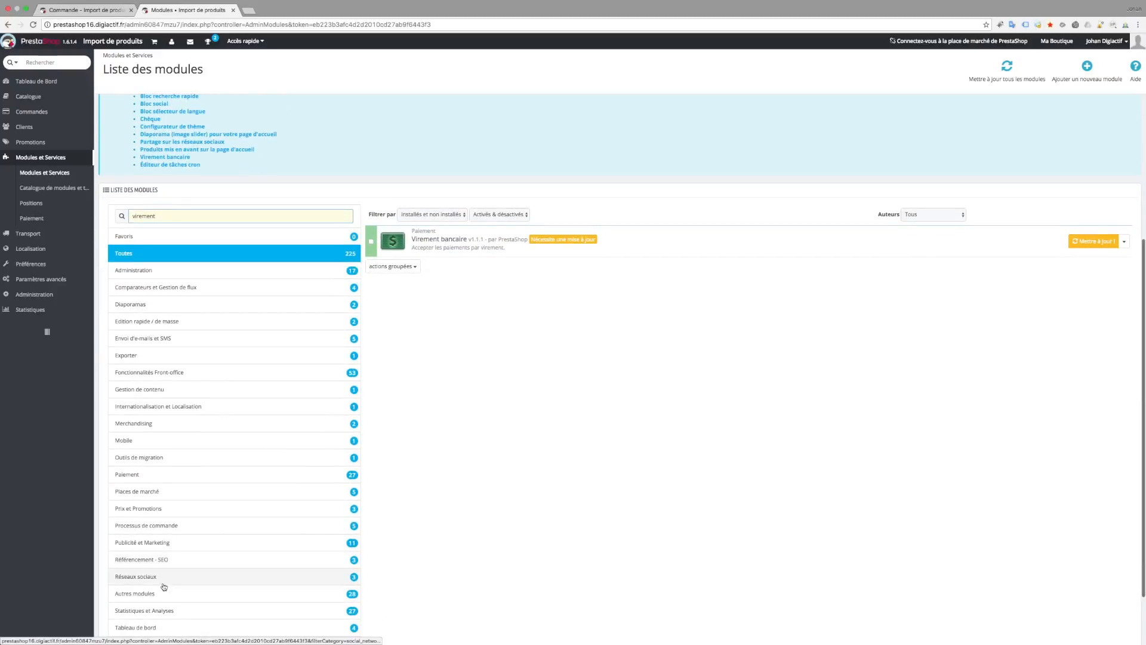
{"action": "scroll", "coordinate": [165, 587], "scroll_direction": "down", "scroll_amount": 2}
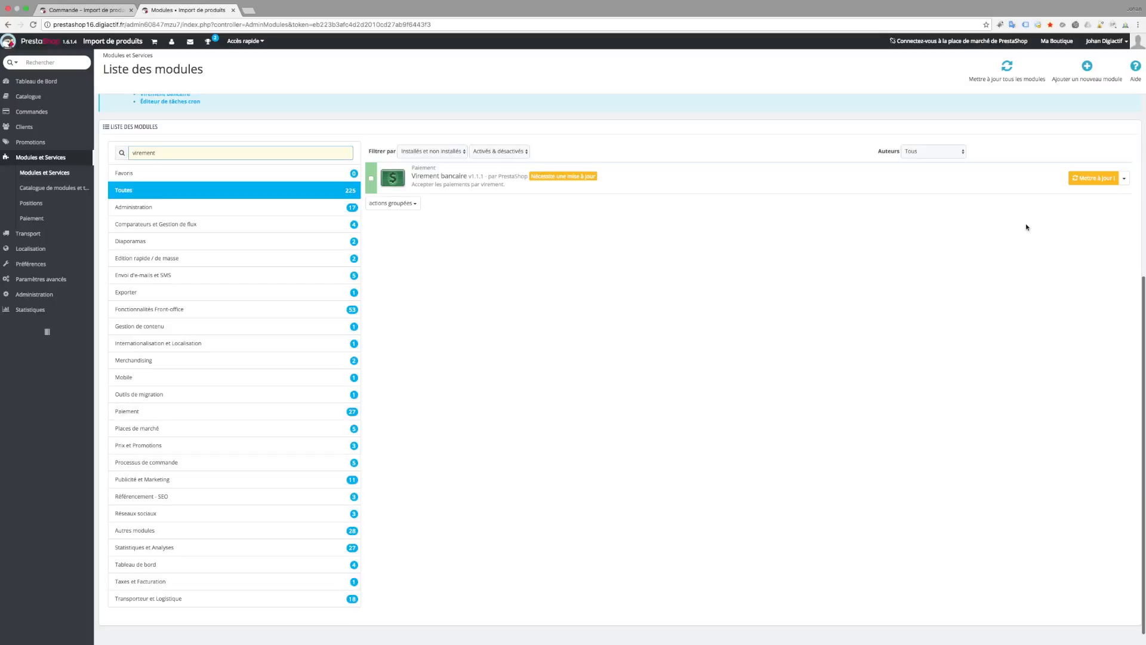
{"action": "left_click", "coordinate": [1124, 178]}
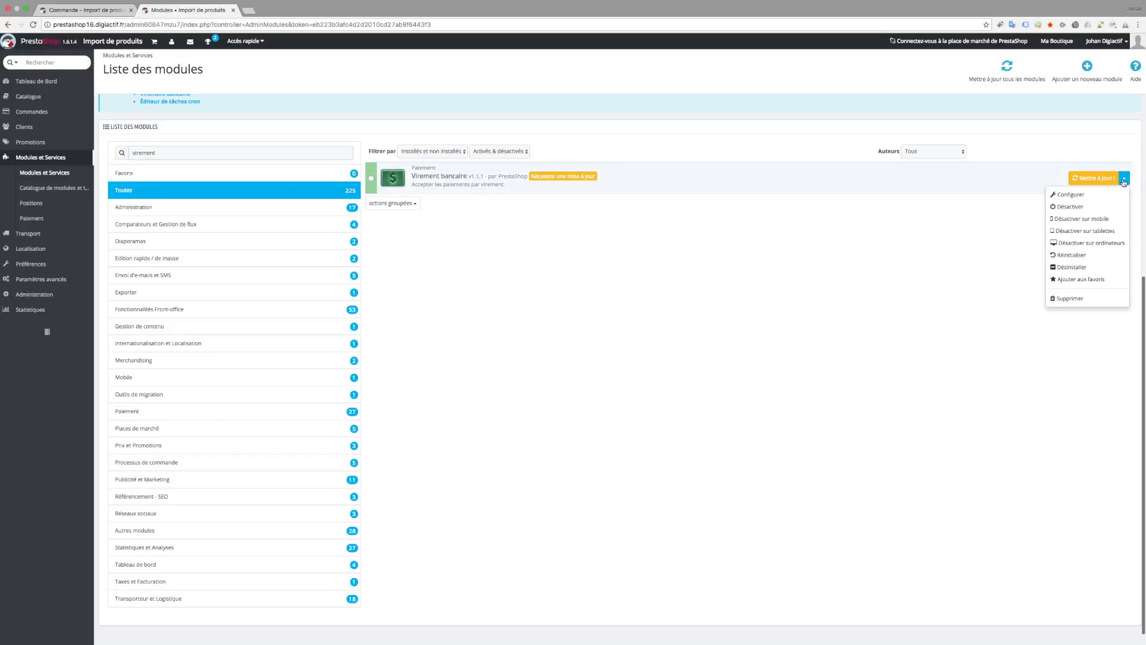
{"action": "left_click", "coordinate": [1075, 196]}
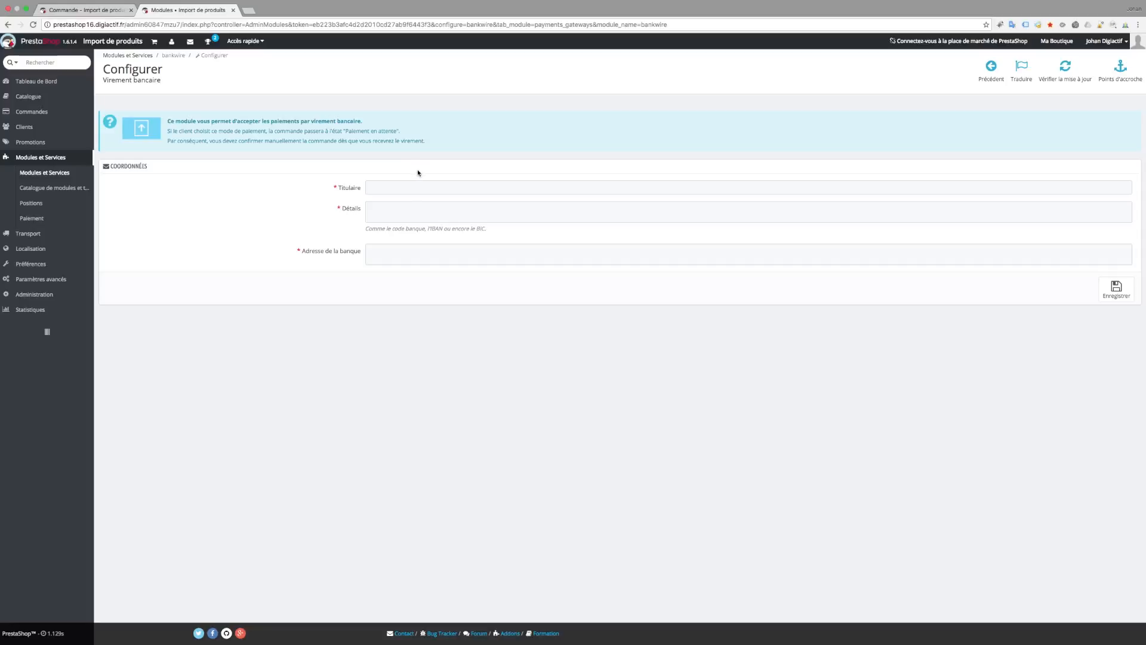
Set the bank transfer account holder to Digiactif, enter "test" for both the details and the bank address, and save.
{"action": "left_click", "coordinate": [403, 188]}
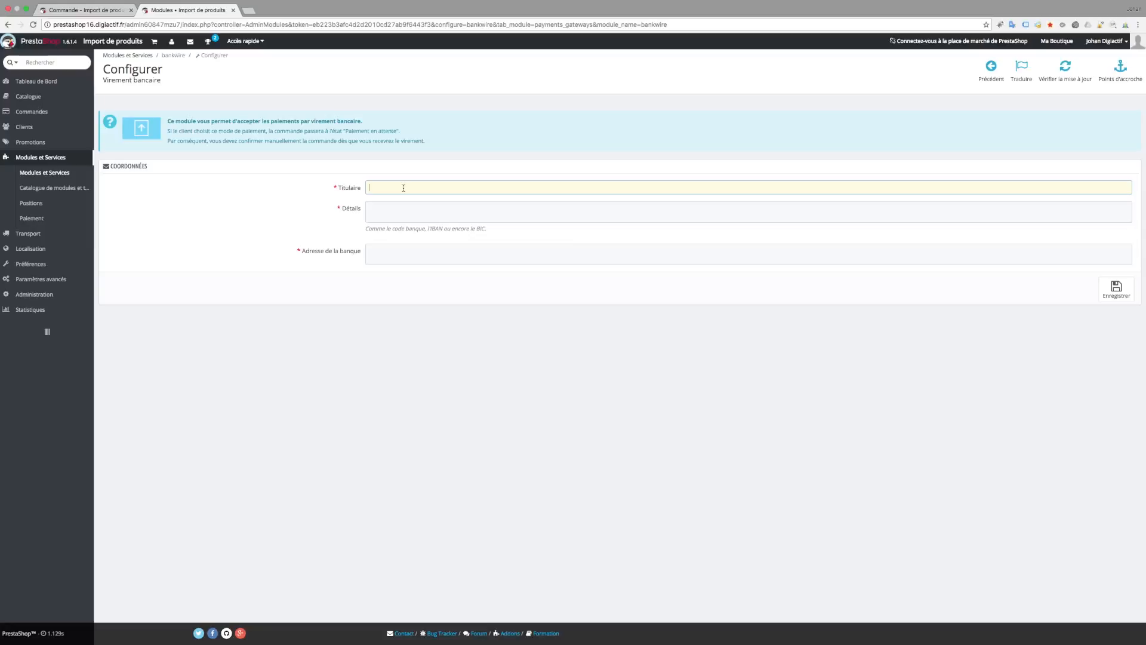
{"action": "type", "text": "Digiactif"}
{"action": "left_click", "coordinate": [501, 208]}
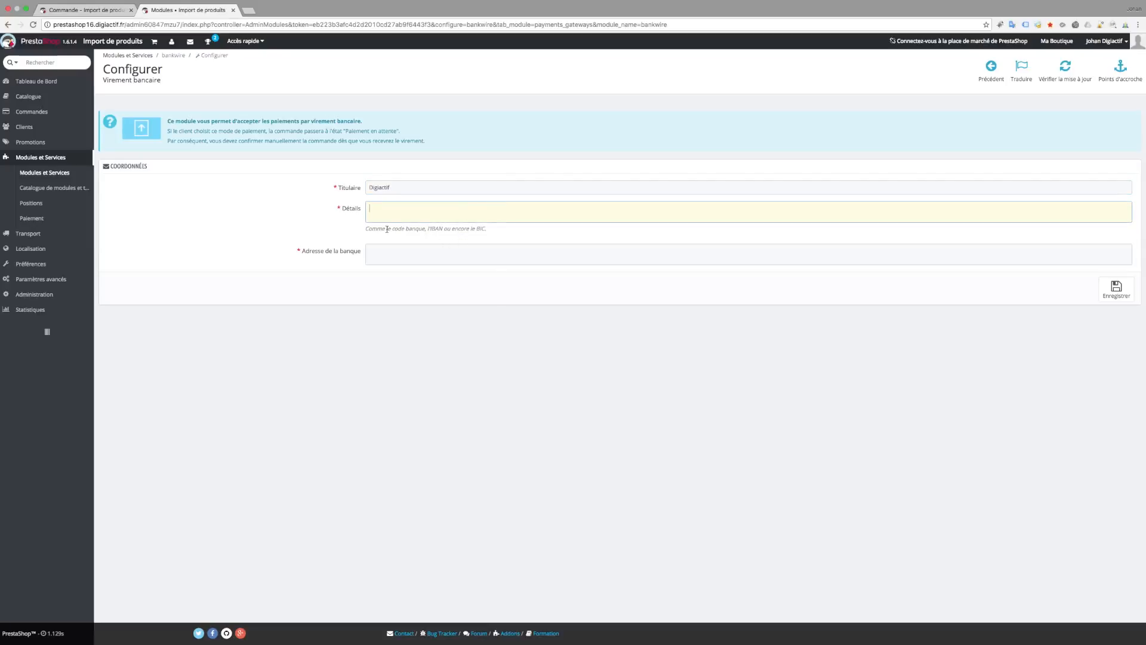
{"action": "left_click_drag", "start_coordinate": [366, 229], "coordinate": [489, 229]}
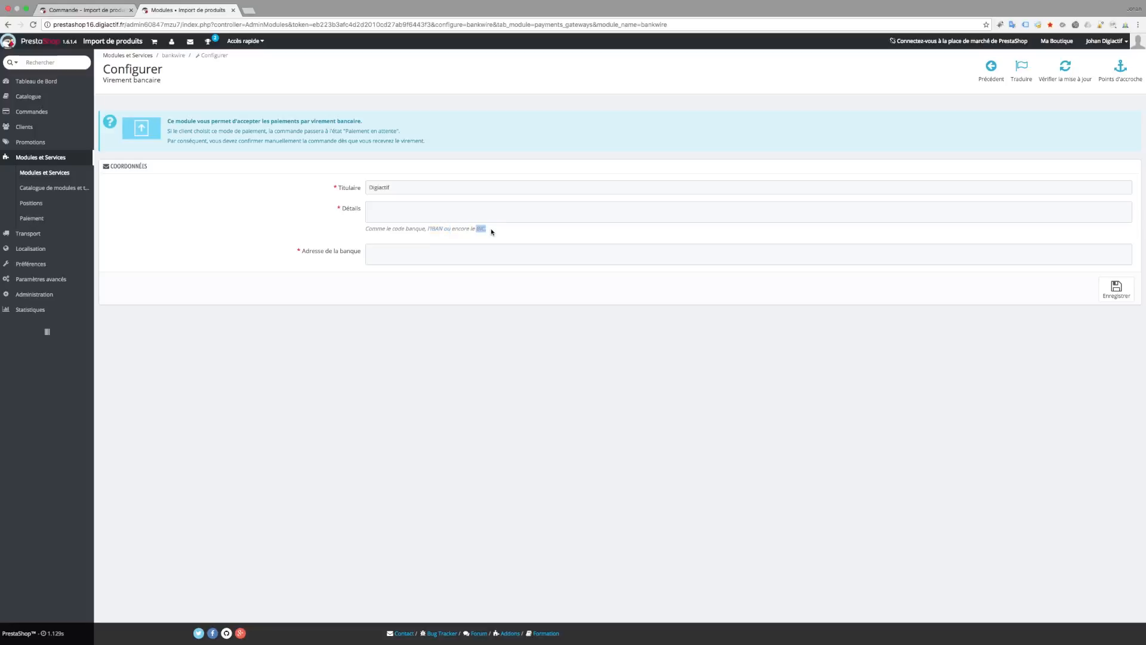
{"action": "left_click", "coordinate": [463, 252]}
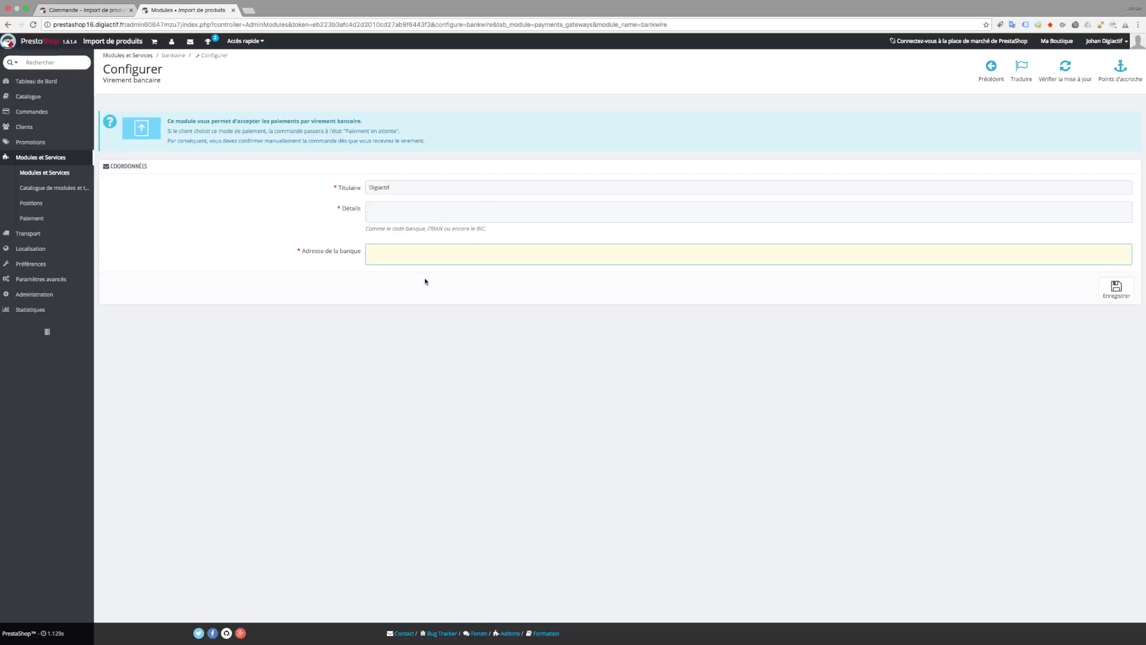
{"action": "left_click", "coordinate": [420, 211]}
{"action": "type", "text": "test"}
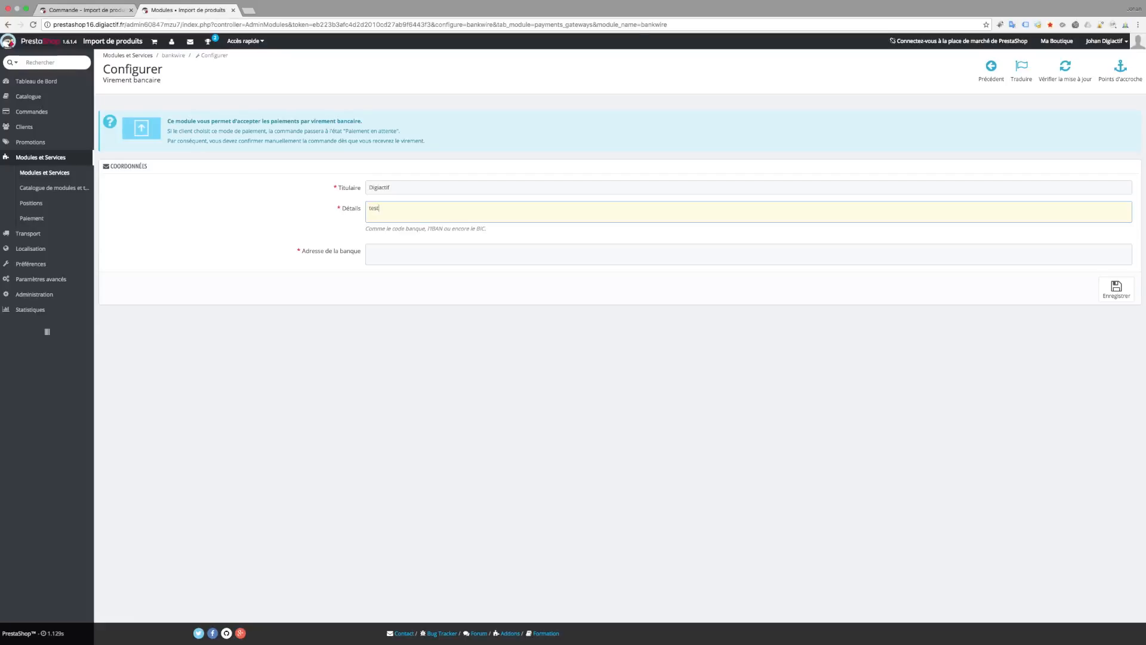
{"action": "left_click", "coordinate": [425, 254]}
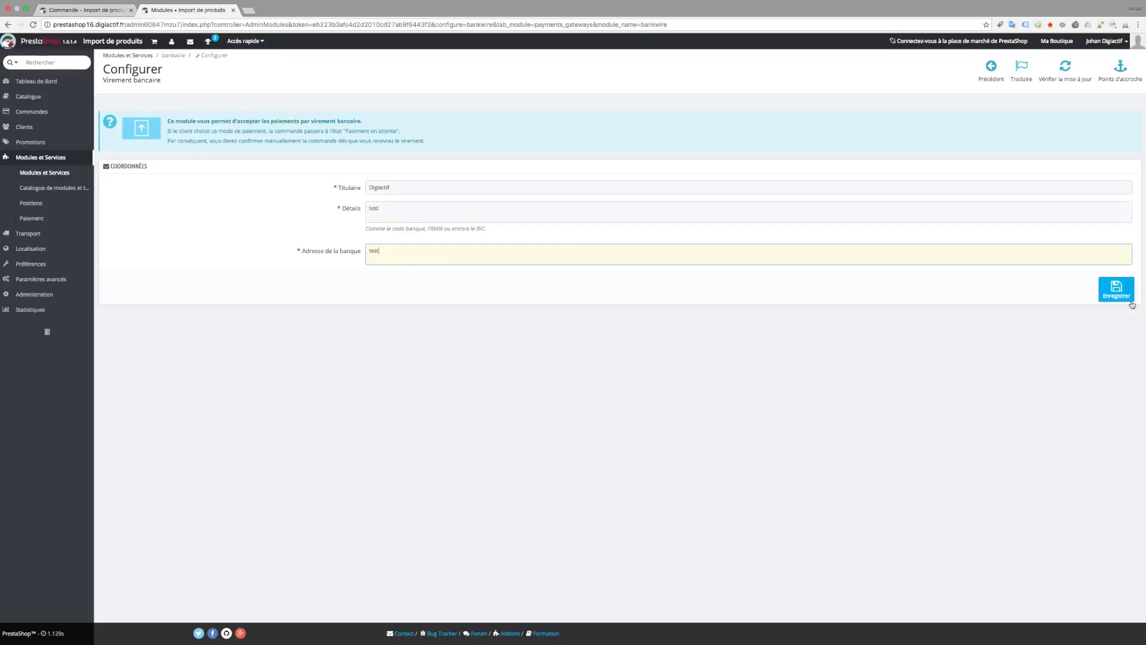
{"action": "left_click", "coordinate": [1115, 291]}
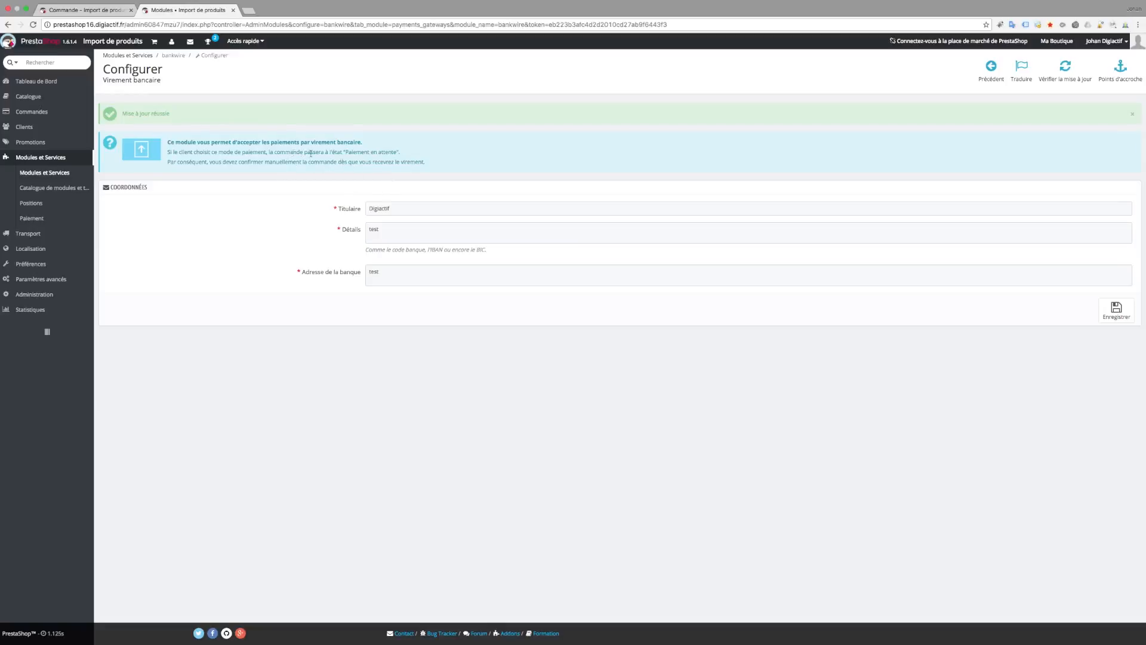
{"action": "left_click_drag", "start_coordinate": [346, 153], "coordinate": [396, 152]}
Search the module list for "paypal" and install the PayPal Europe - Officiel module.
{"action": "left_click", "coordinate": [37, 173]}
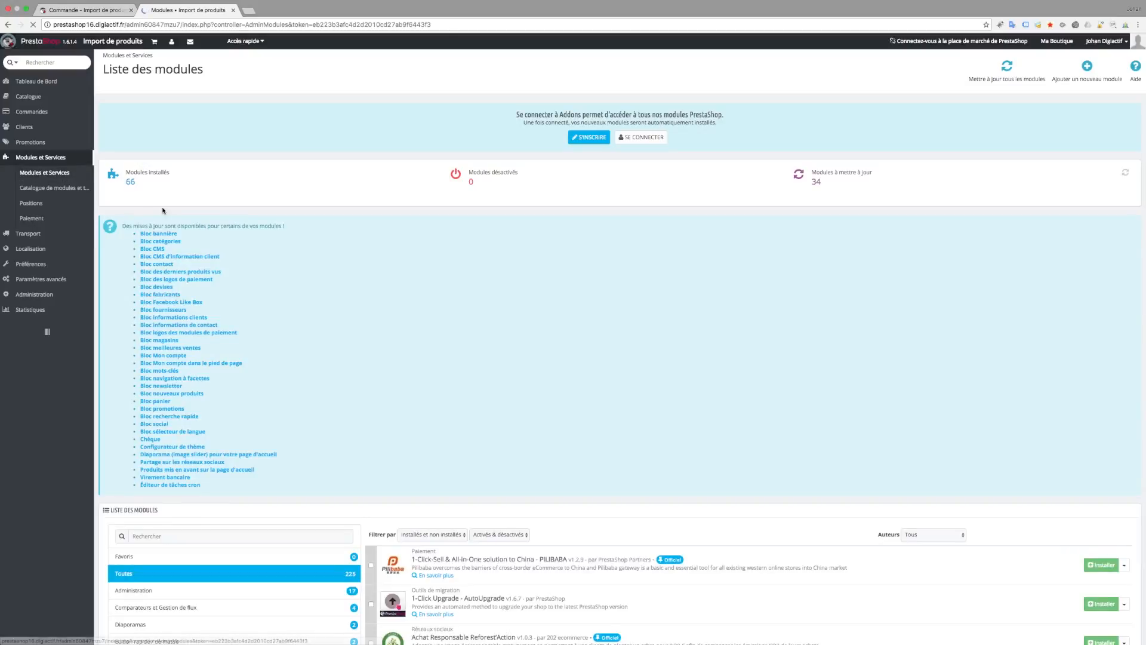
{"action": "scroll", "coordinate": [315, 455], "scroll_direction": "down", "scroll_amount": 5}
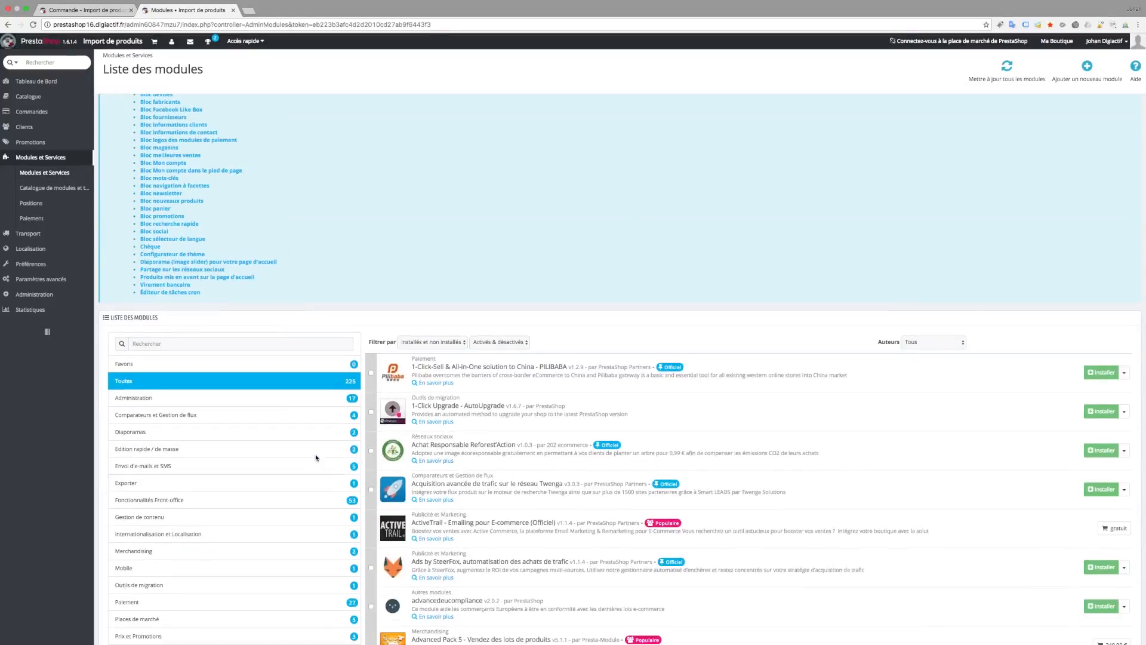
{"action": "left_click", "coordinate": [335, 293]}
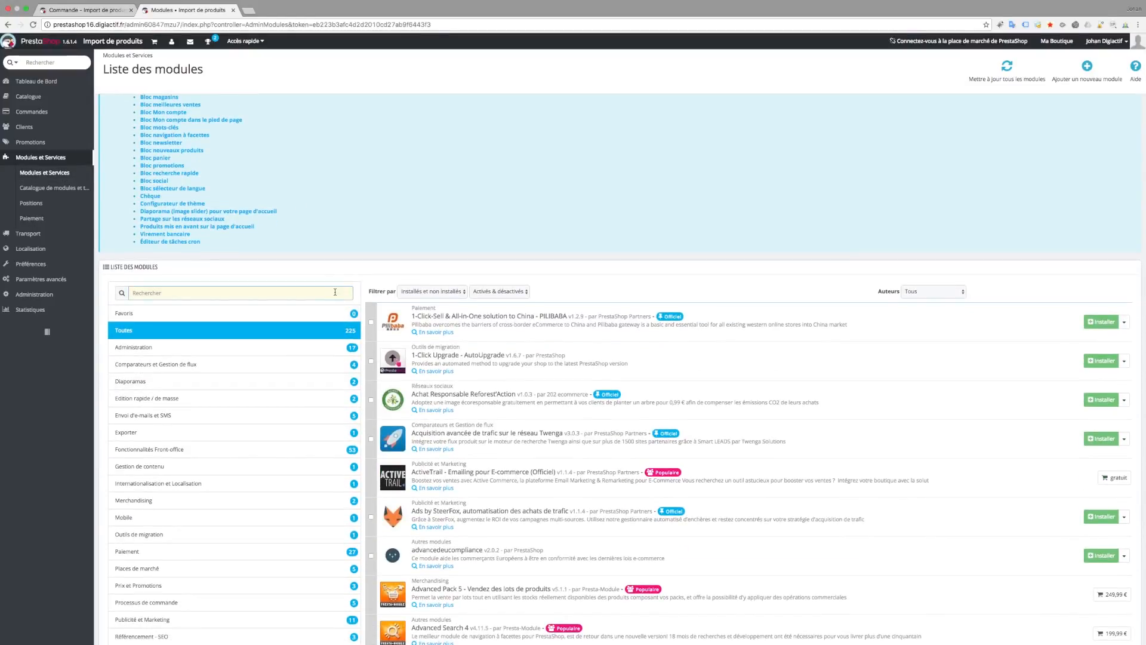
{"action": "type", "text": "paypal"}
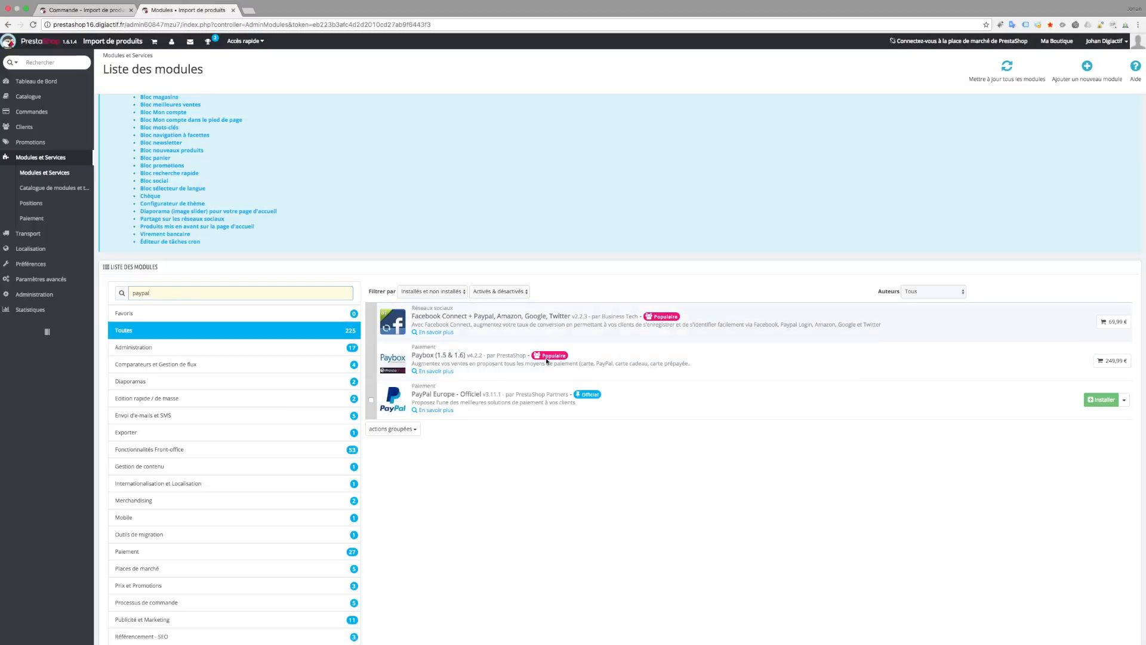
{"action": "left_click_drag", "start_coordinate": [412, 395], "coordinate": [465, 394]}
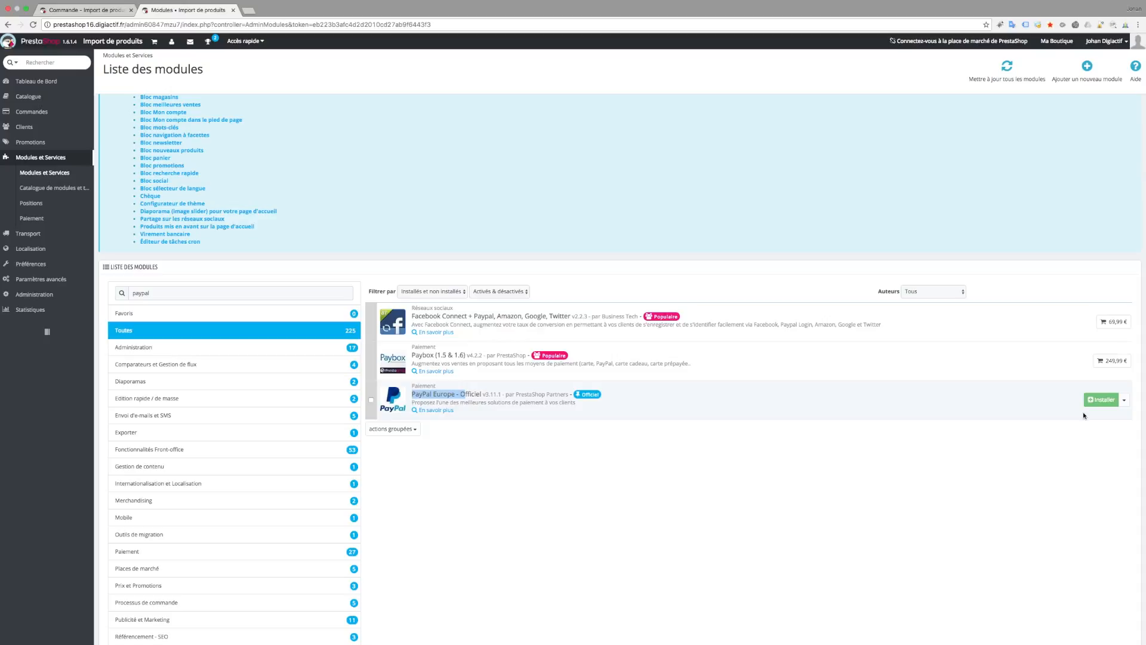
{"action": "left_click", "coordinate": [1101, 400]}
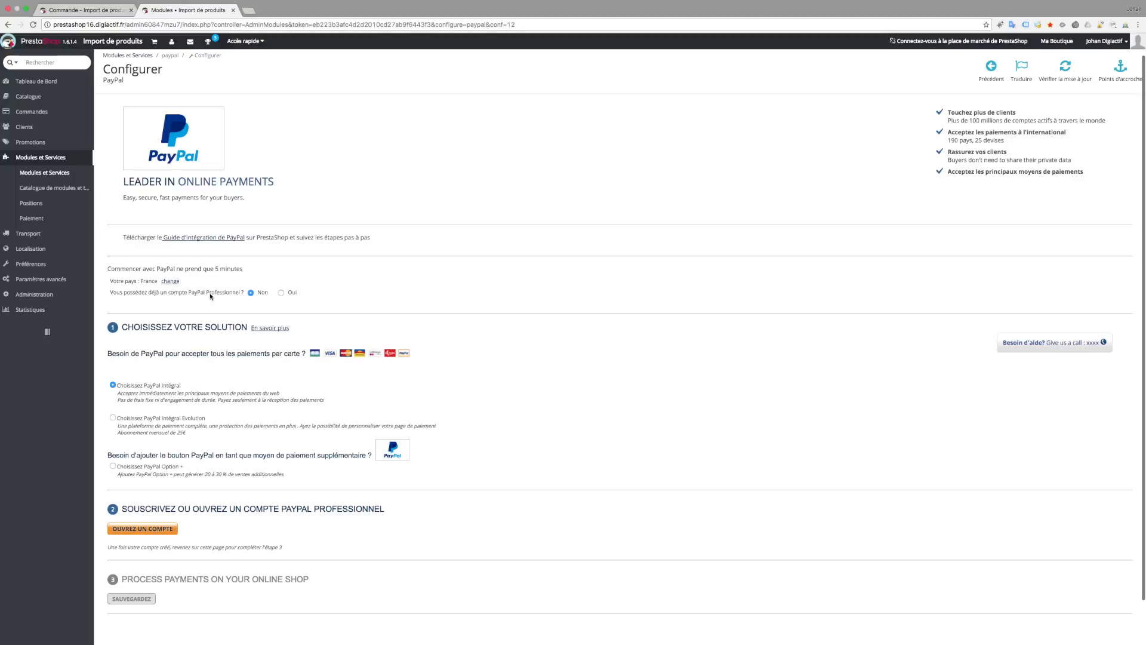
Answer Oui to already having a professional PayPal account and examine the API credential fields.
{"action": "left_click", "coordinate": [281, 293]}
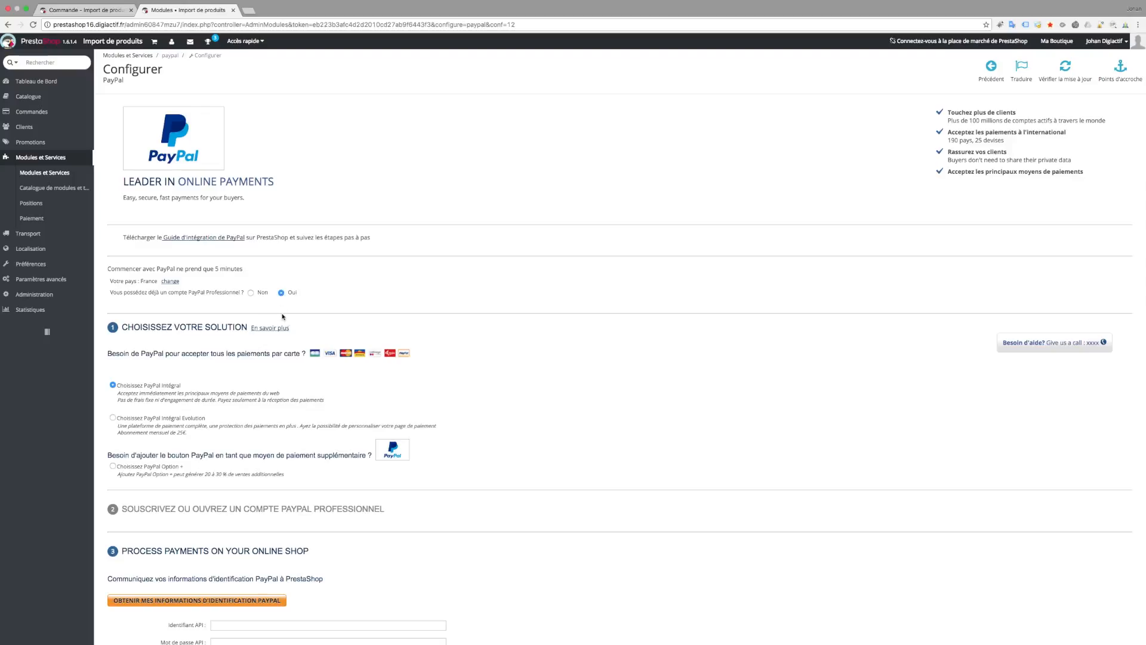
{"action": "scroll", "coordinate": [284, 317], "scroll_direction": "down", "scroll_amount": 3}
{"action": "scroll", "coordinate": [291, 323], "scroll_direction": "down", "scroll_amount": 1}
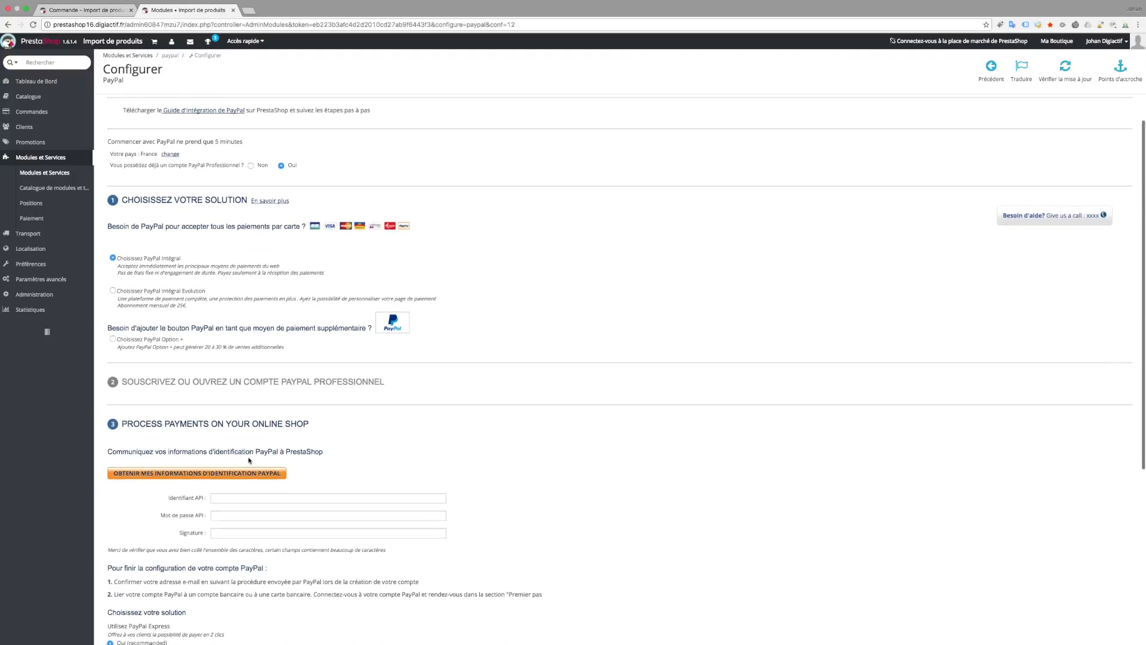
{"action": "left_click", "coordinate": [223, 498]}
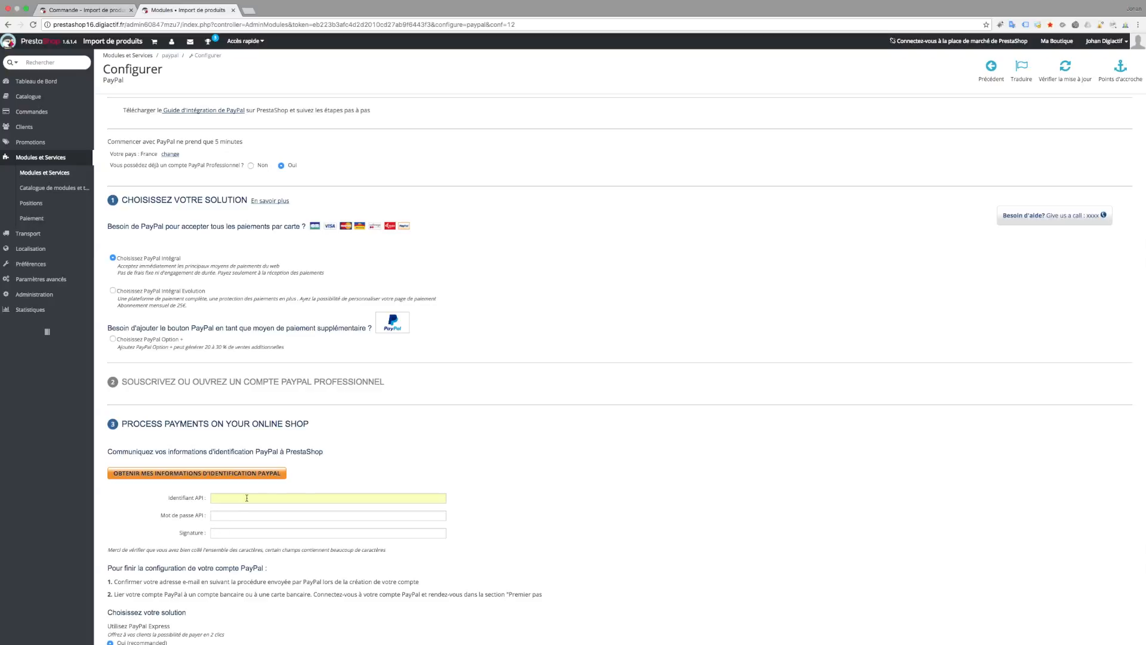
{"action": "scroll", "coordinate": [350, 475], "scroll_direction": "up", "scroll_amount": 2}
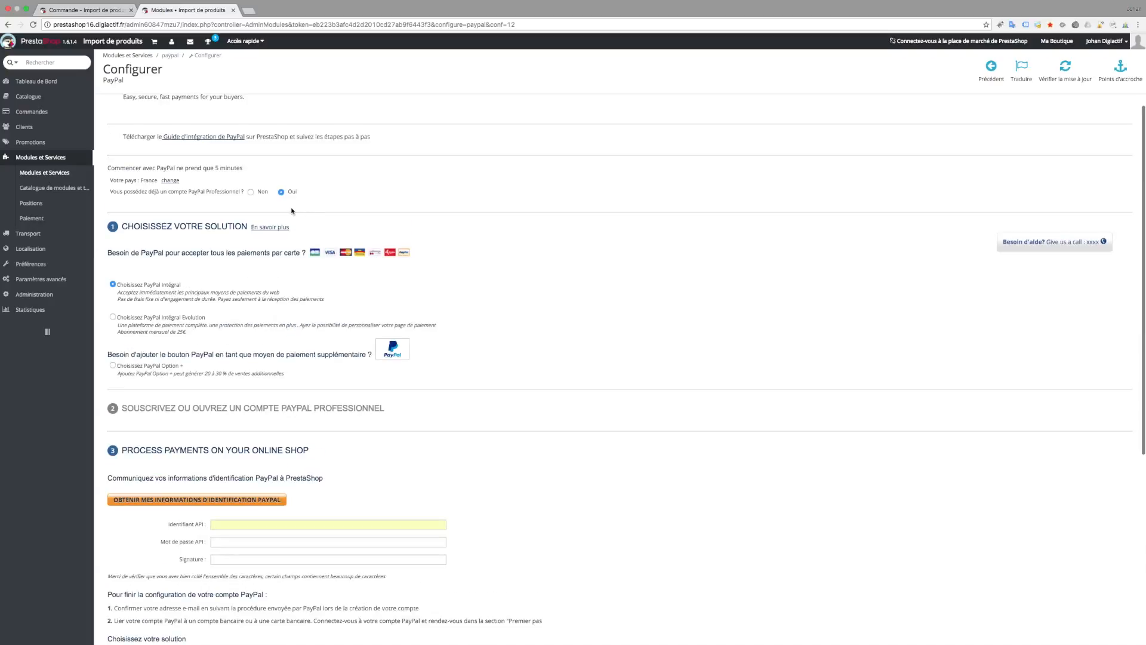
Answer Non to already having a professional PayPal account and go to PayPal's site to open one.
{"action": "left_click", "coordinate": [251, 192]}
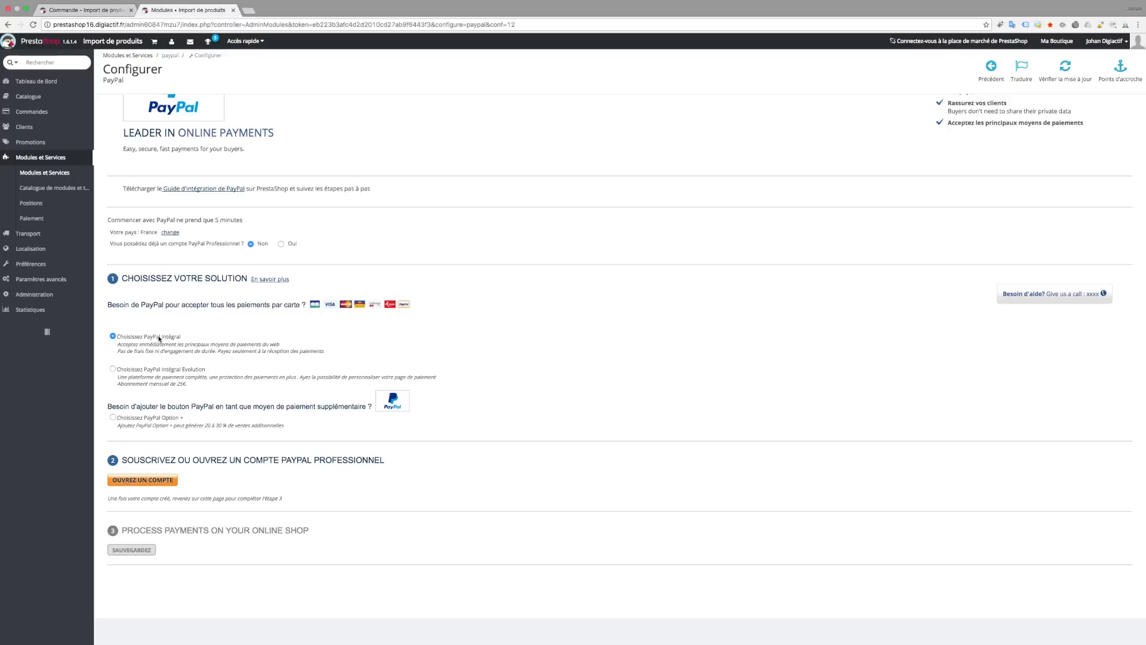
{"action": "left_click", "coordinate": [152, 481]}
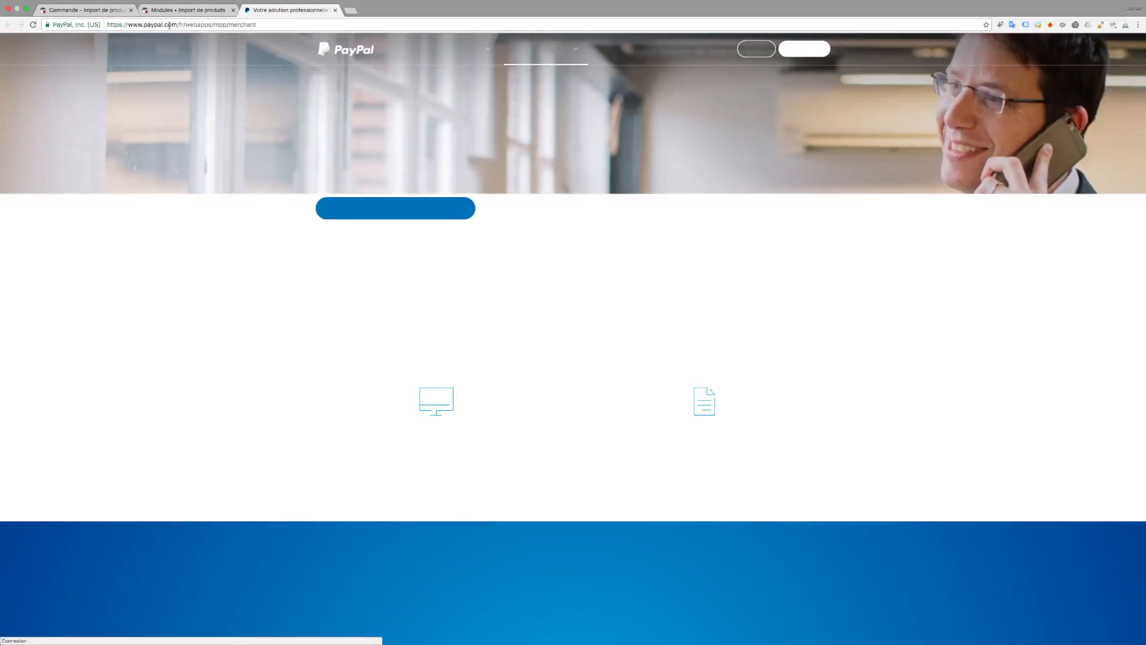
Return from PayPal's site to the PayPal module configuration and review the API credential fields and the solution options below them.
{"action": "left_click_drag", "start_coordinate": [178, 25], "coordinate": [143, 25]}
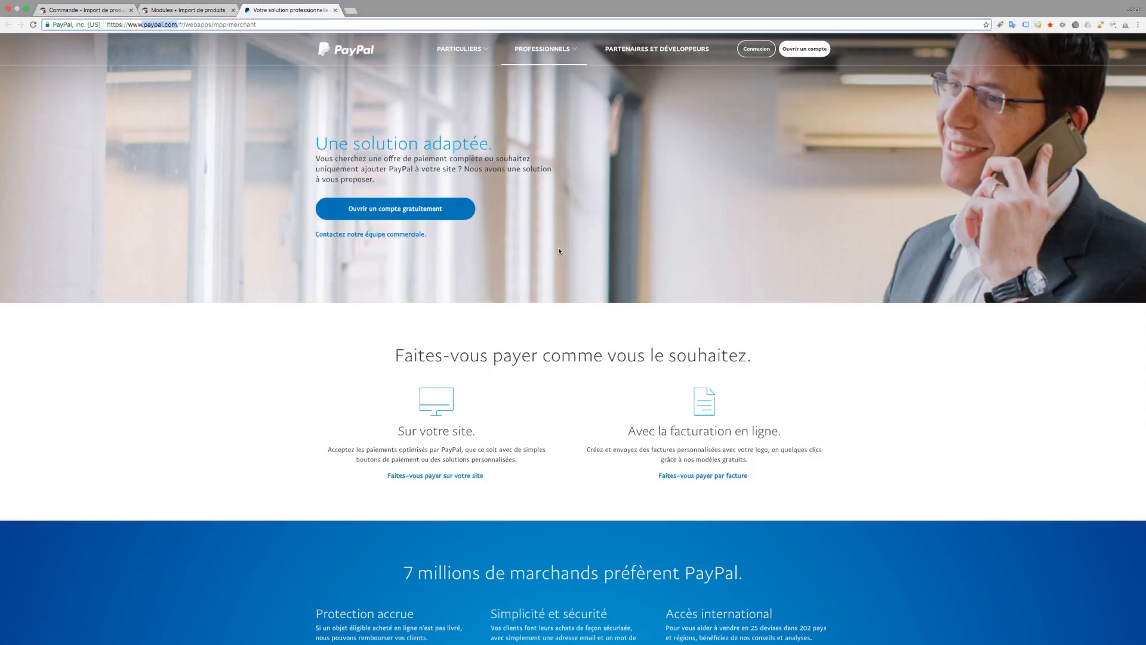
{"action": "left_click", "coordinate": [205, 10]}
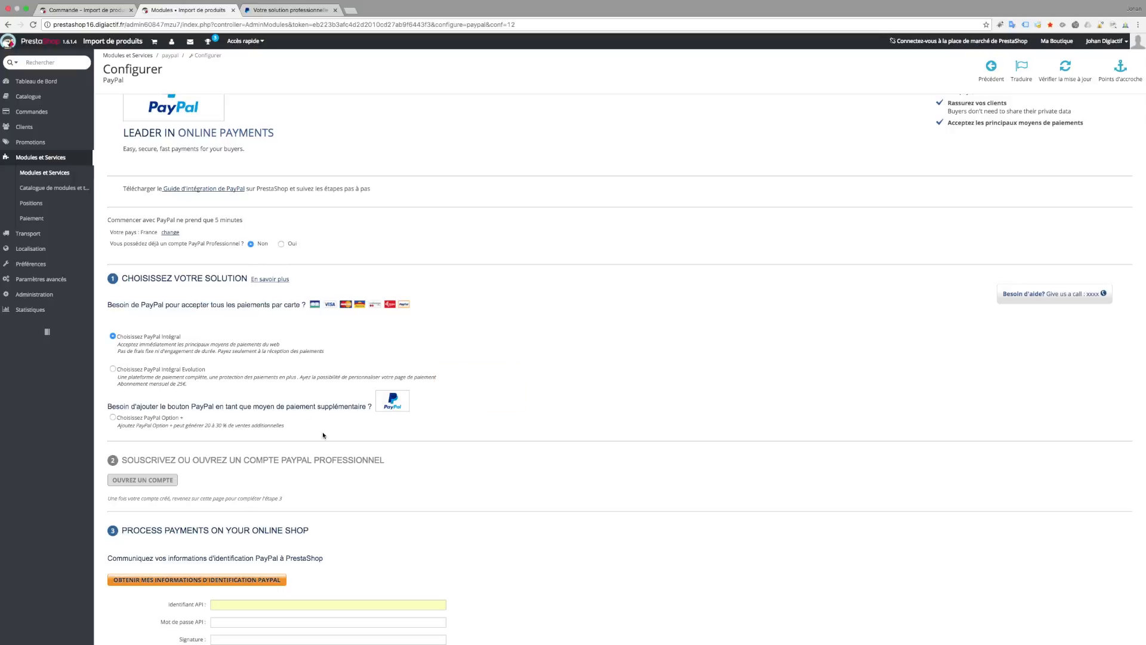
{"action": "scroll", "coordinate": [335, 437], "scroll_direction": "down", "scroll_amount": 3}
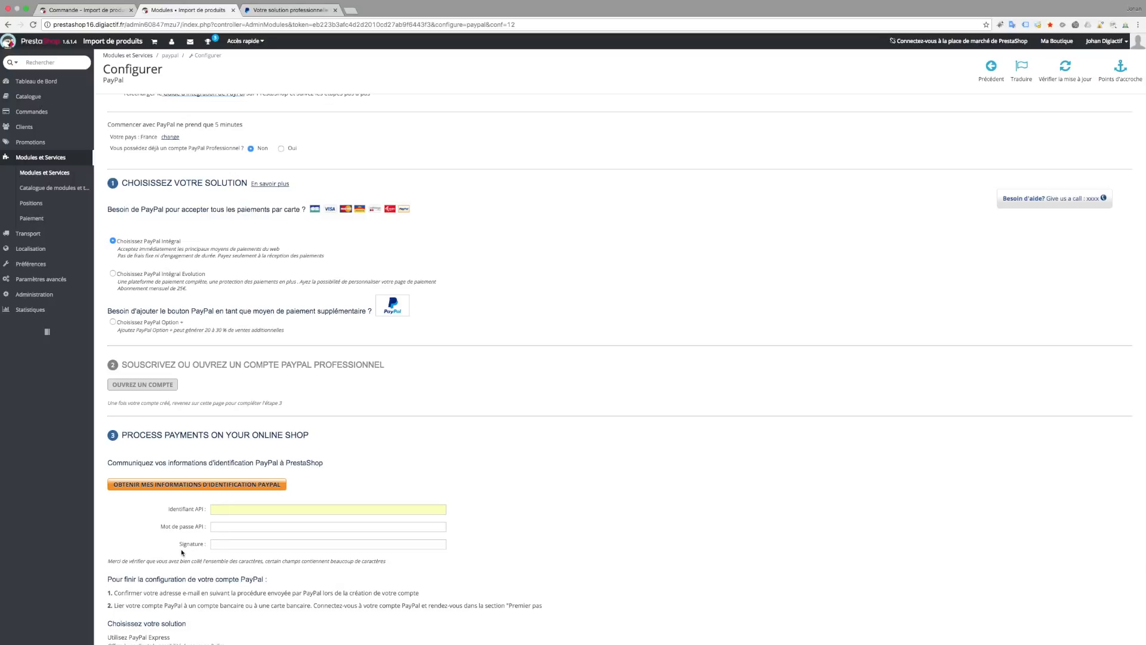
{"action": "scroll", "coordinate": [182, 553], "scroll_direction": "down", "scroll_amount": 5}
{"action": "scroll", "coordinate": [185, 549], "scroll_direction": "down", "scroll_amount": 3}
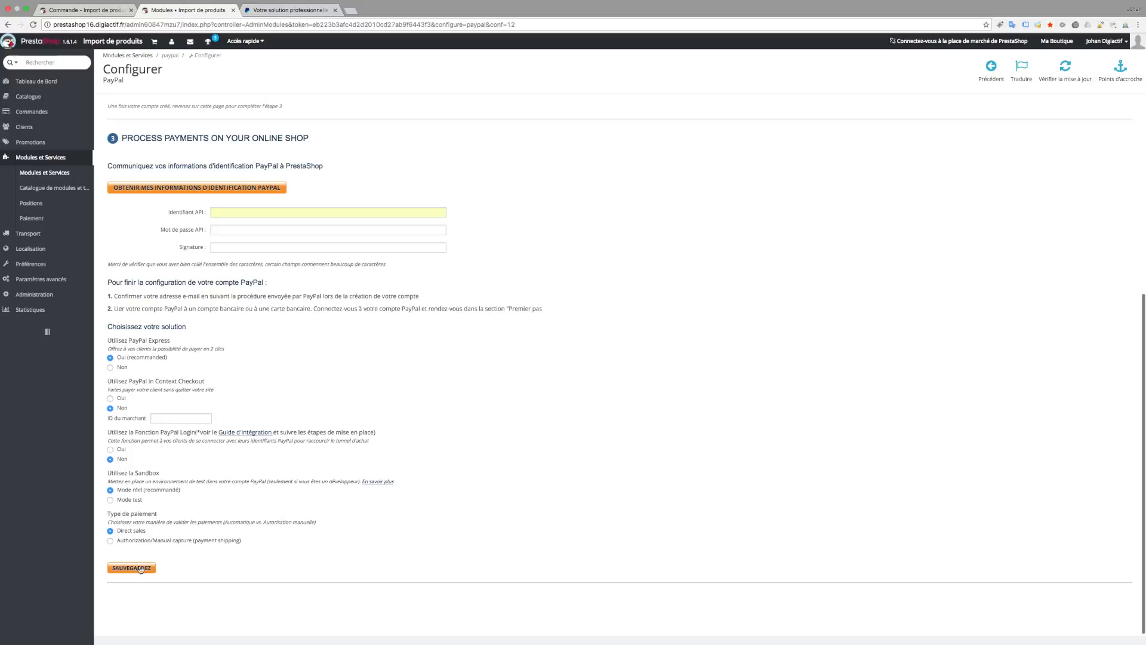
{"action": "left_click_drag", "start_coordinate": [131, 326], "coordinate": [312, 547]}
{"action": "left_click", "coordinate": [313, 547]}
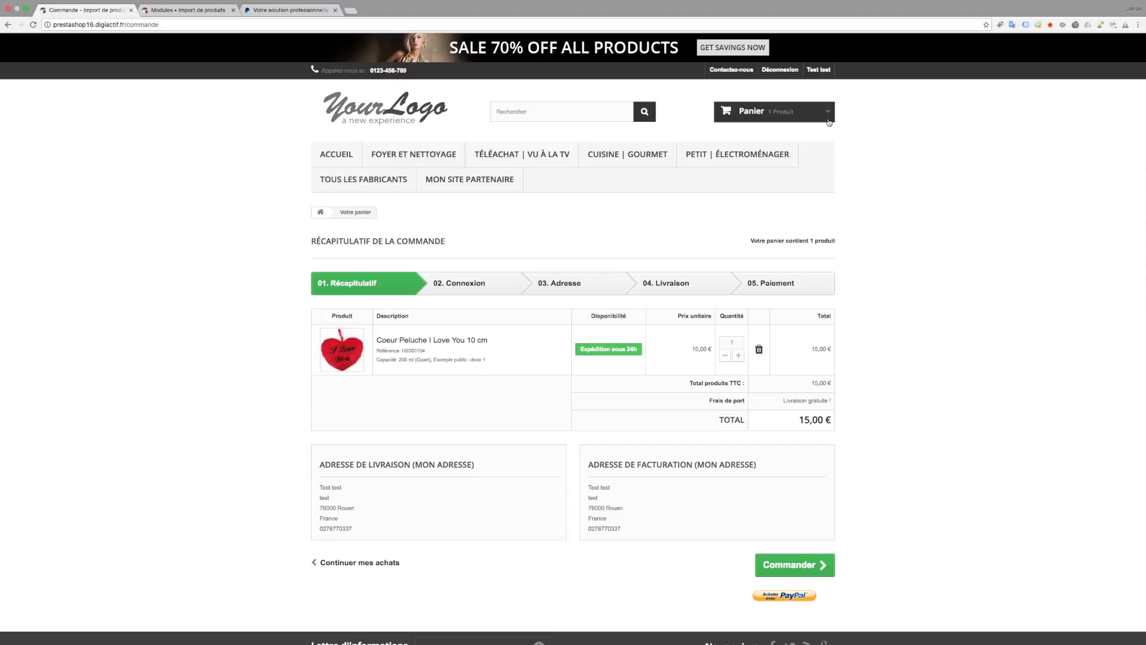
Take the storefront cart order through the address and delivery stages, accepting the terms of sale, to reach the payment methods.
{"action": "mouse_move", "coordinate": [827, 122]}
{"action": "left_click", "coordinate": [800, 567]}
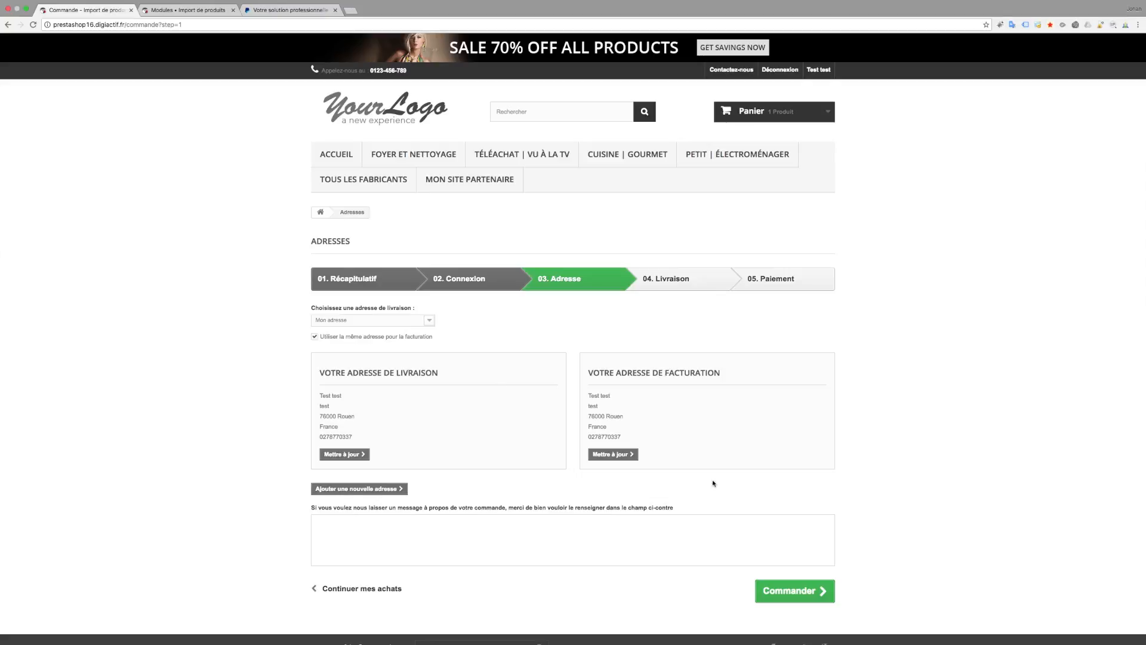
{"action": "left_click", "coordinate": [800, 591]}
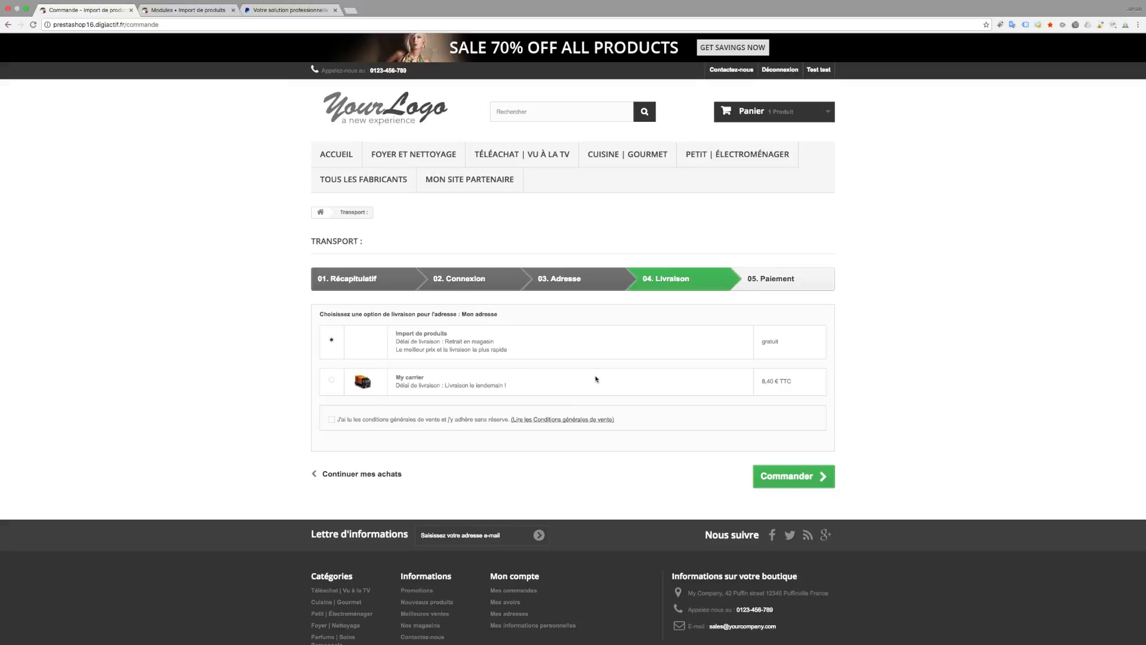
{"action": "left_click", "coordinate": [346, 423]}
{"action": "left_click", "coordinate": [800, 480]}
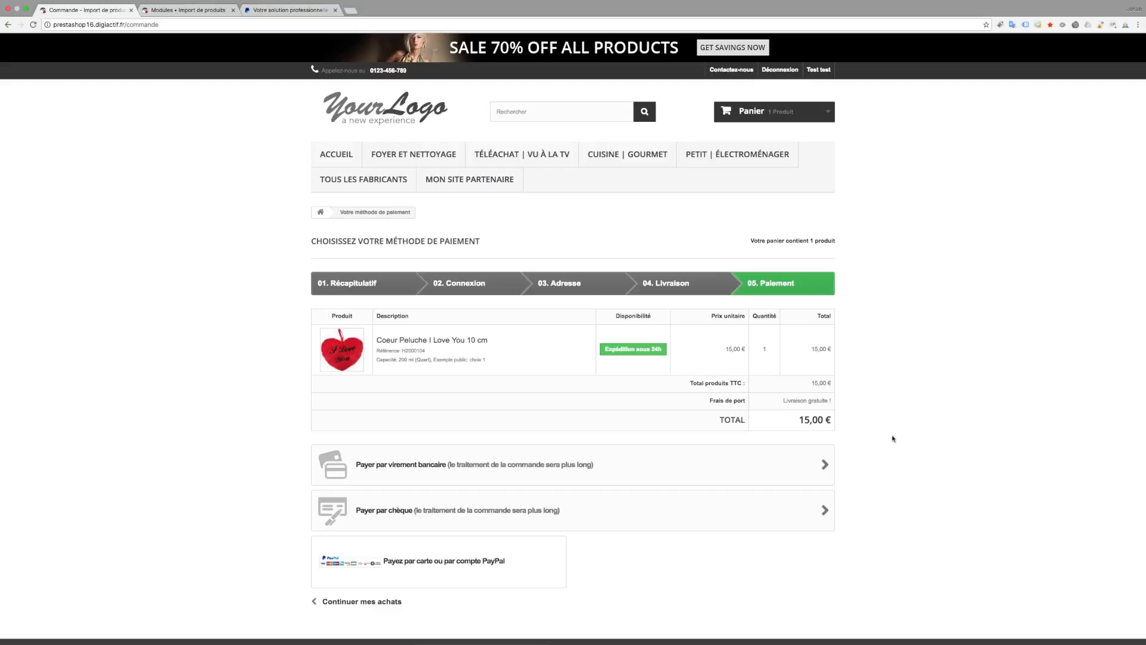
{"action": "scroll", "coordinate": [894, 439], "scroll_direction": "down", "scroll_amount": 3}
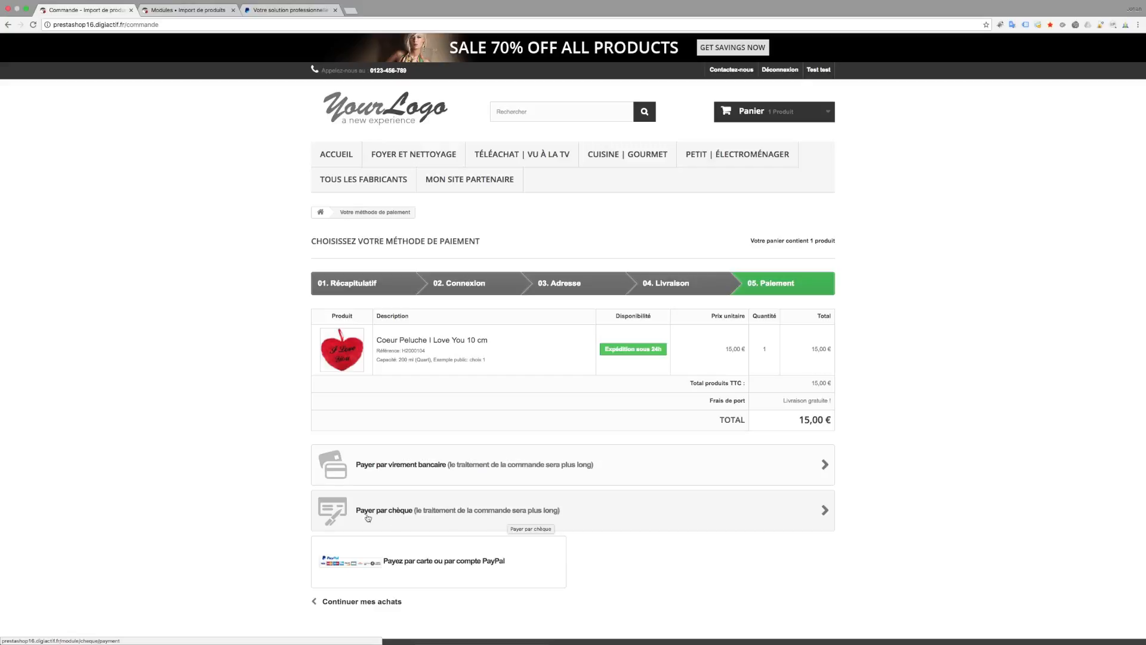
Choose to pay by cheque, confirm the order, and examine the payee and mailing address in the cheque instructions.
{"action": "left_click", "coordinate": [411, 518]}
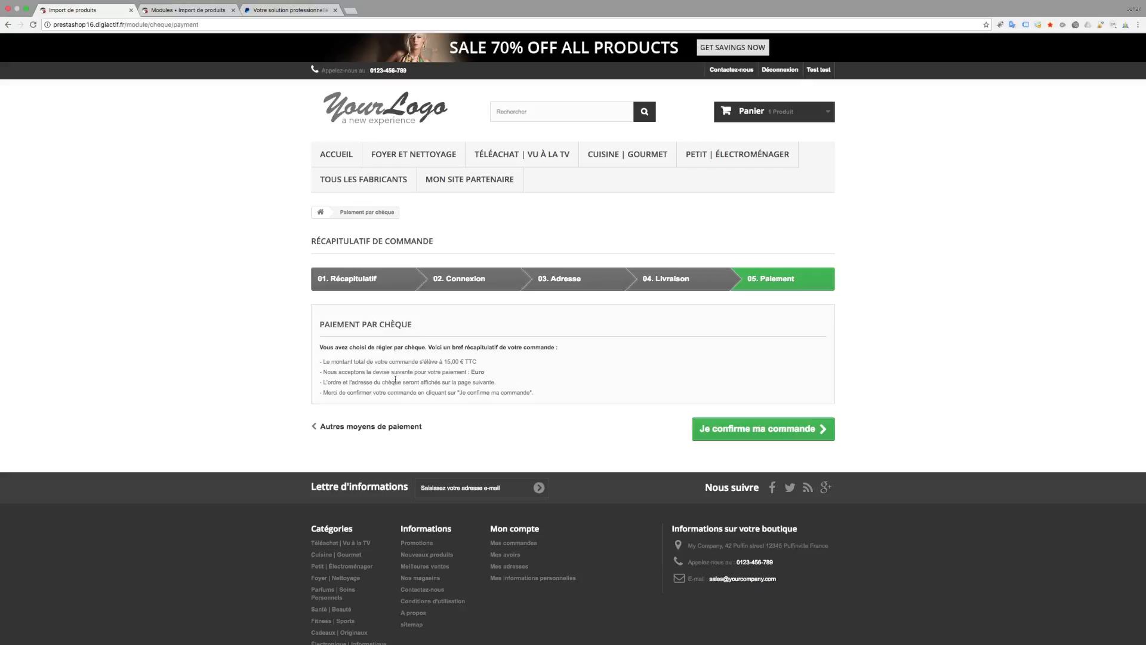
{"action": "left_click_drag", "start_coordinate": [380, 345], "coordinate": [433, 395]}
{"action": "left_click", "coordinate": [778, 431]}
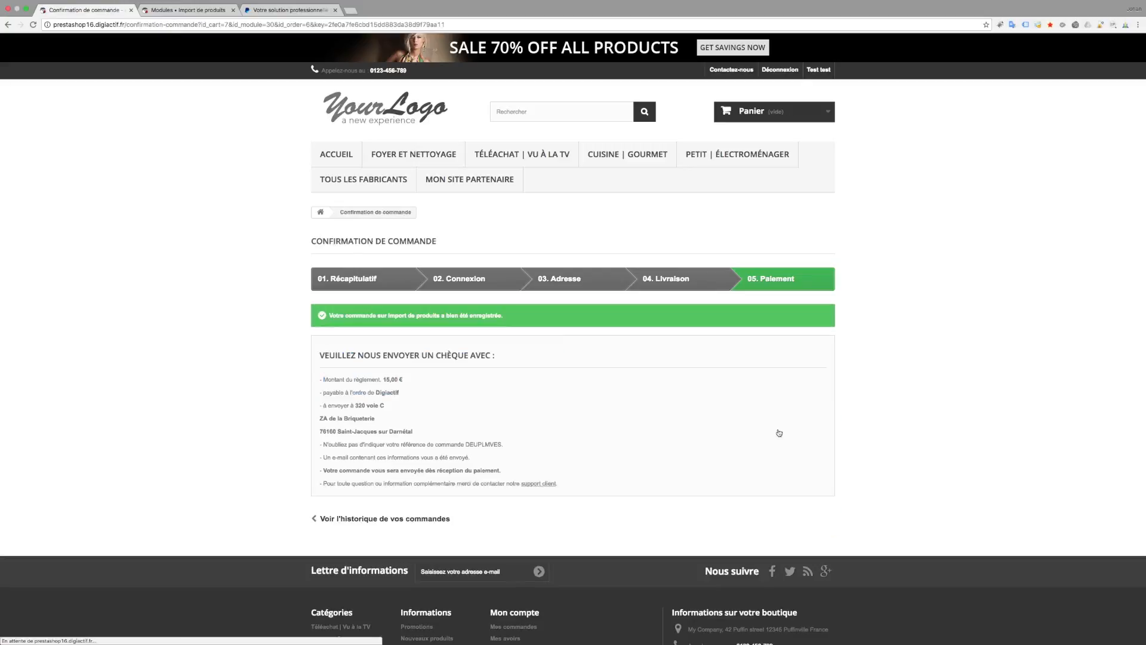
{"action": "left_click_drag", "start_coordinate": [323, 379], "coordinate": [571, 483]}
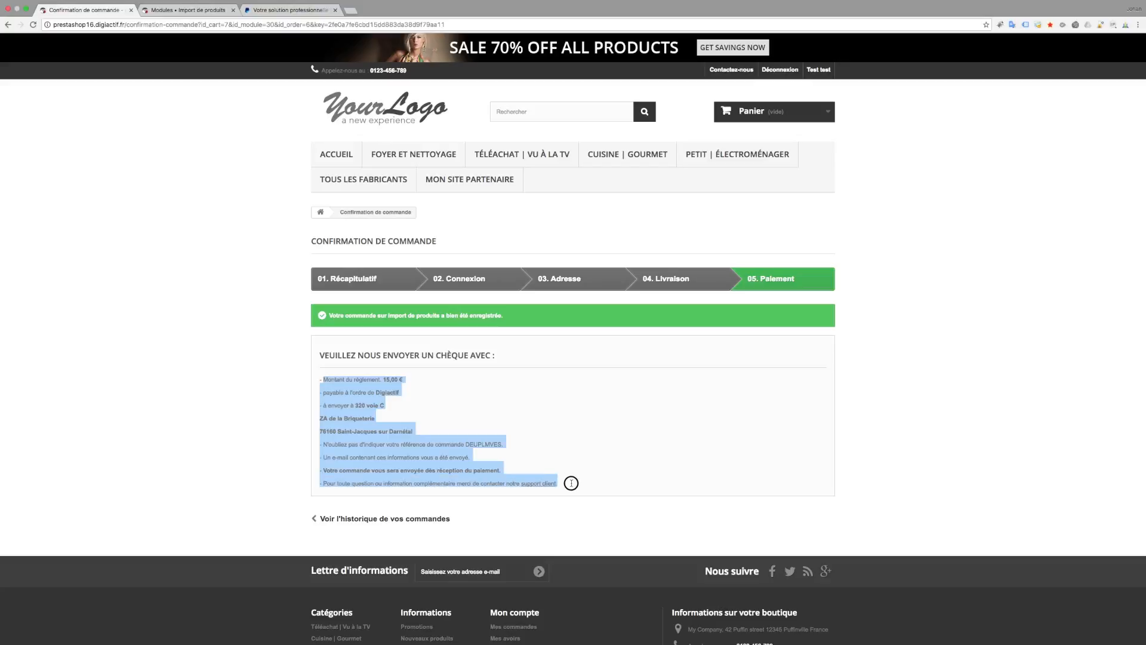
{"action": "left_click", "coordinate": [428, 408]}
{"action": "double_click", "coordinate": [388, 393]}
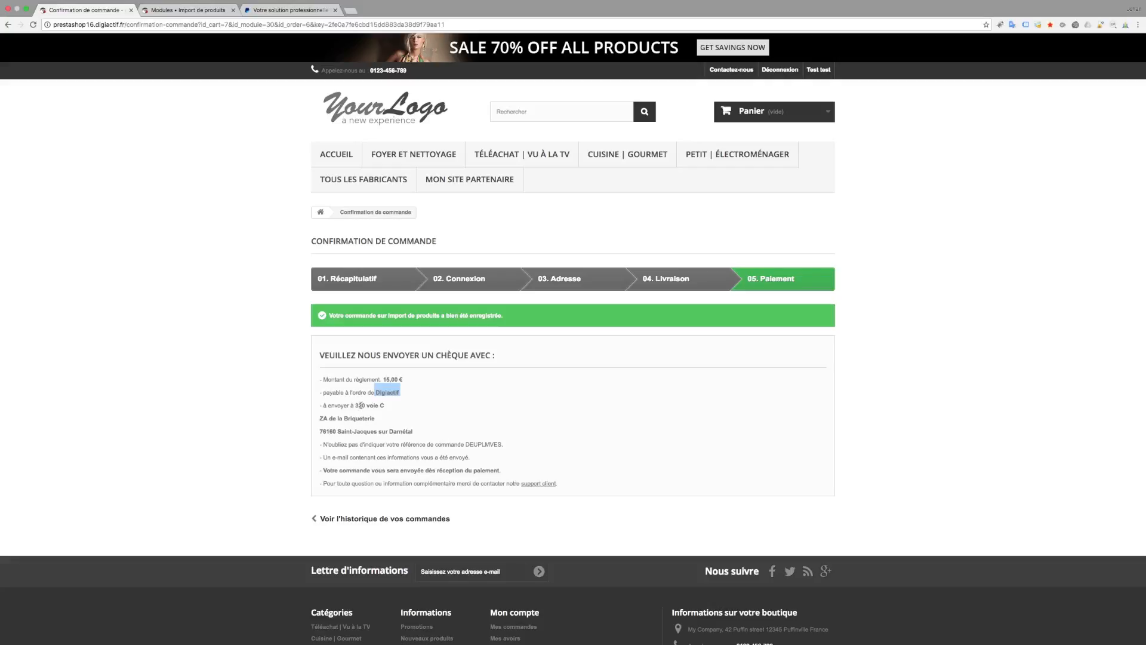
{"action": "left_click_drag", "start_coordinate": [355, 405], "coordinate": [425, 433]}
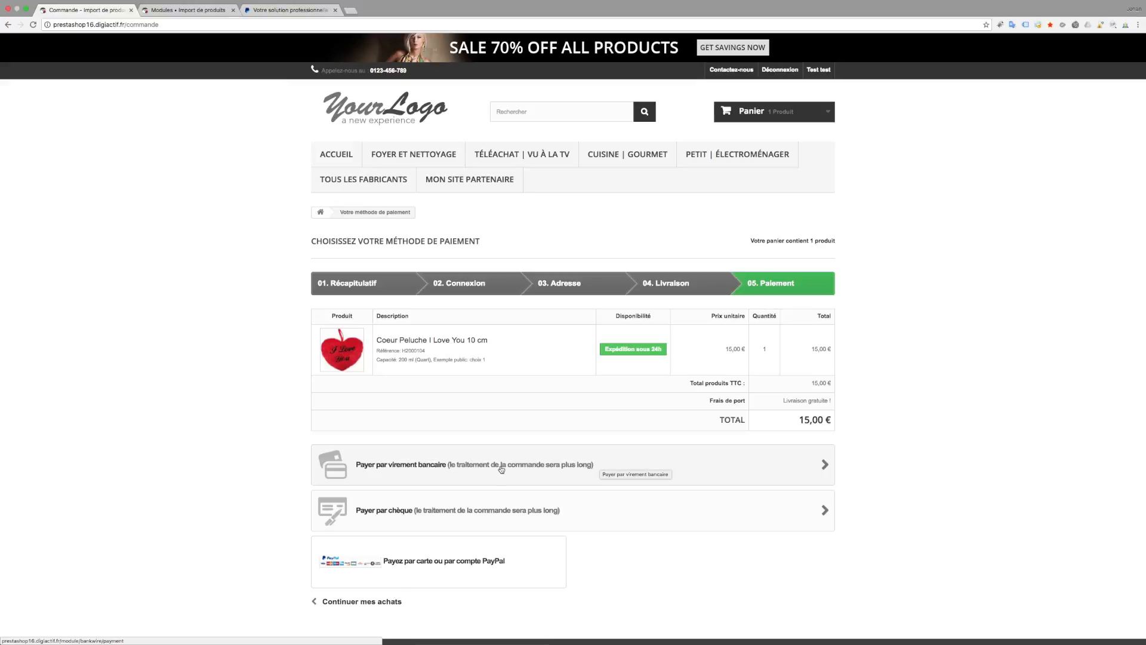
Choose to pay by bank transfer, review the payment summary, and confirm the order.
{"action": "left_click", "coordinate": [396, 470]}
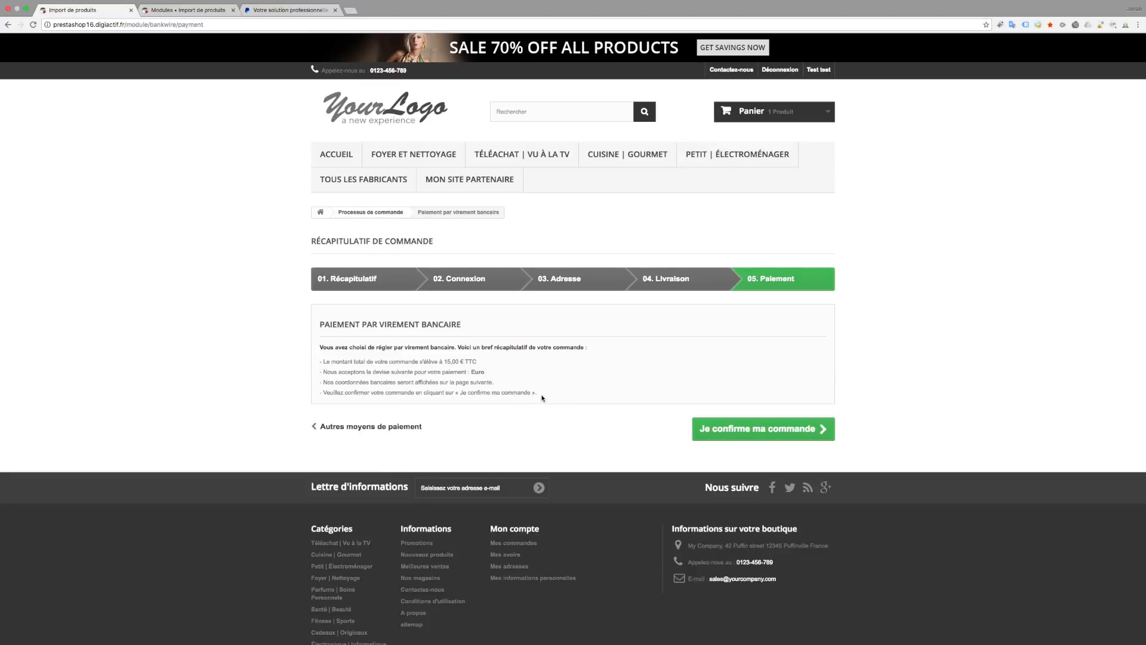
{"action": "left_click_drag", "start_coordinate": [542, 398], "coordinate": [324, 338]}
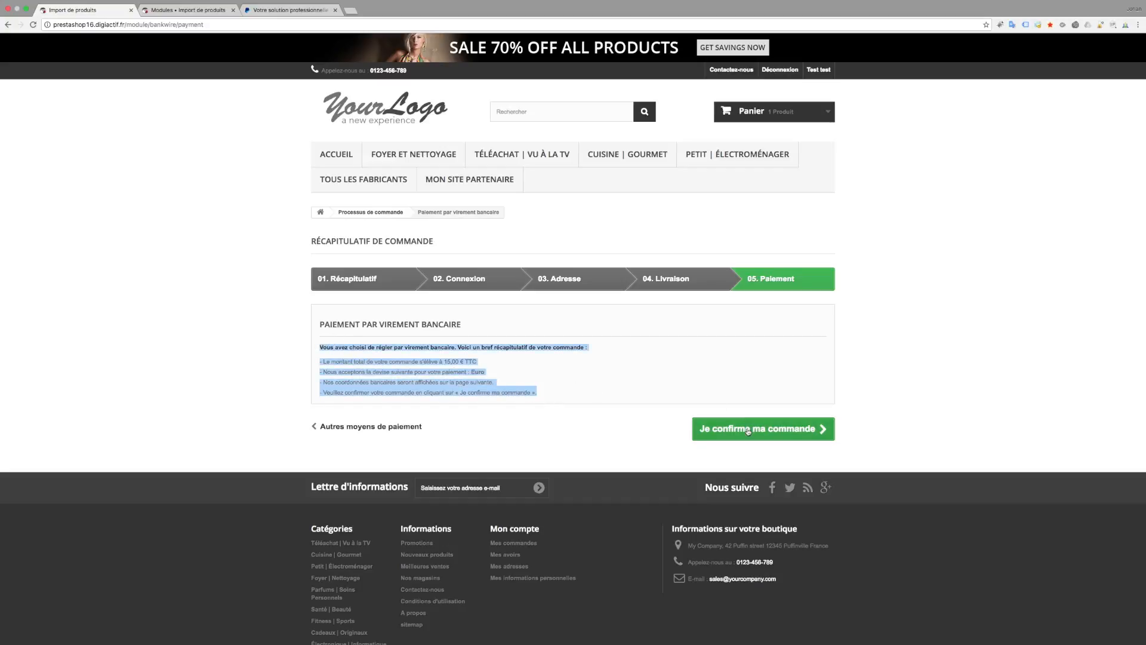
{"action": "left_click", "coordinate": [768, 430]}
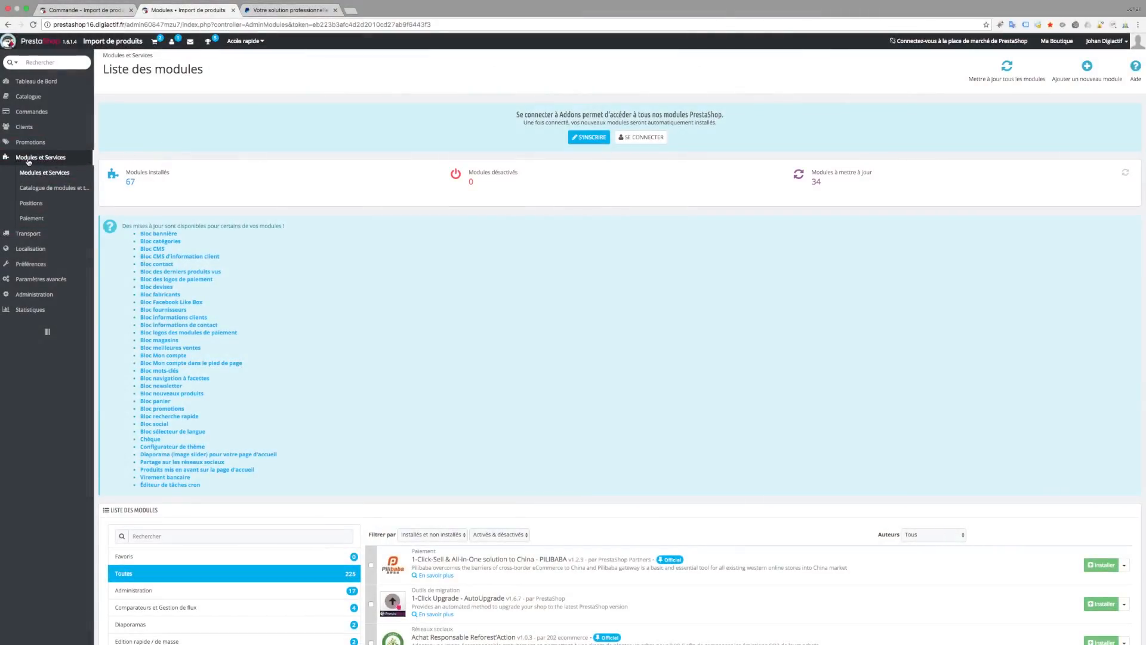
In the back office module positions, move PayPal to first place in the displayPayment hook.
{"action": "left_click", "coordinate": [21, 205]}
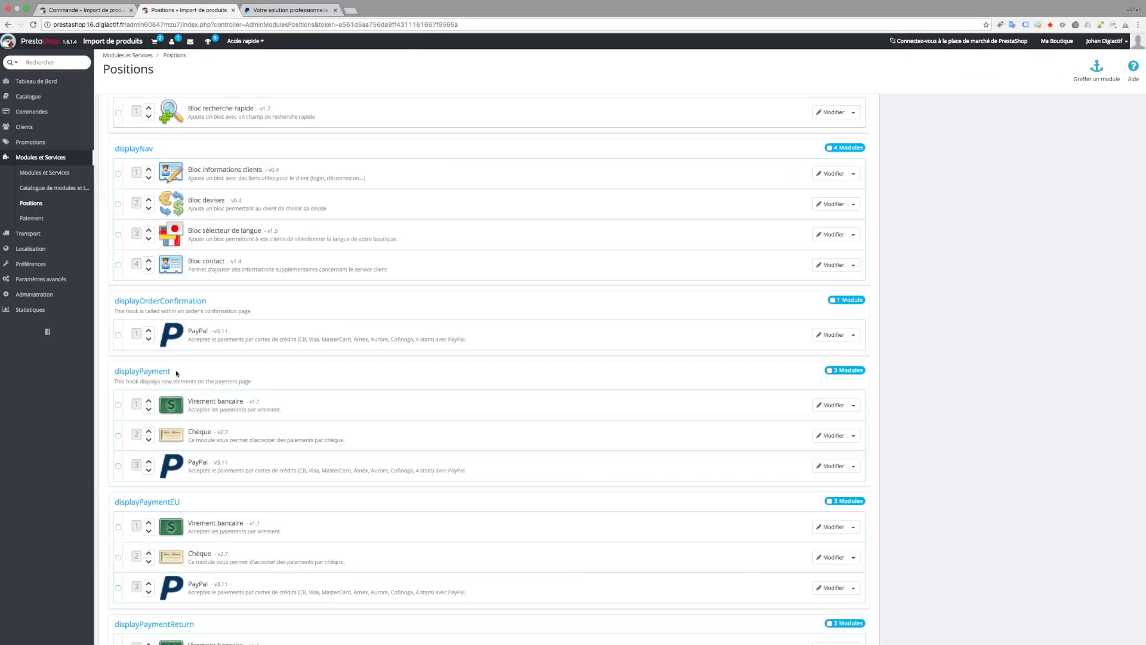
{"action": "left_click_drag", "start_coordinate": [175, 374], "coordinate": [114, 374]}
{"action": "left_click", "coordinate": [310, 382]}
{"action": "left_click", "coordinate": [135, 465]}
{"action": "left_click_drag", "start_coordinate": [135, 466], "coordinate": [136, 404]}
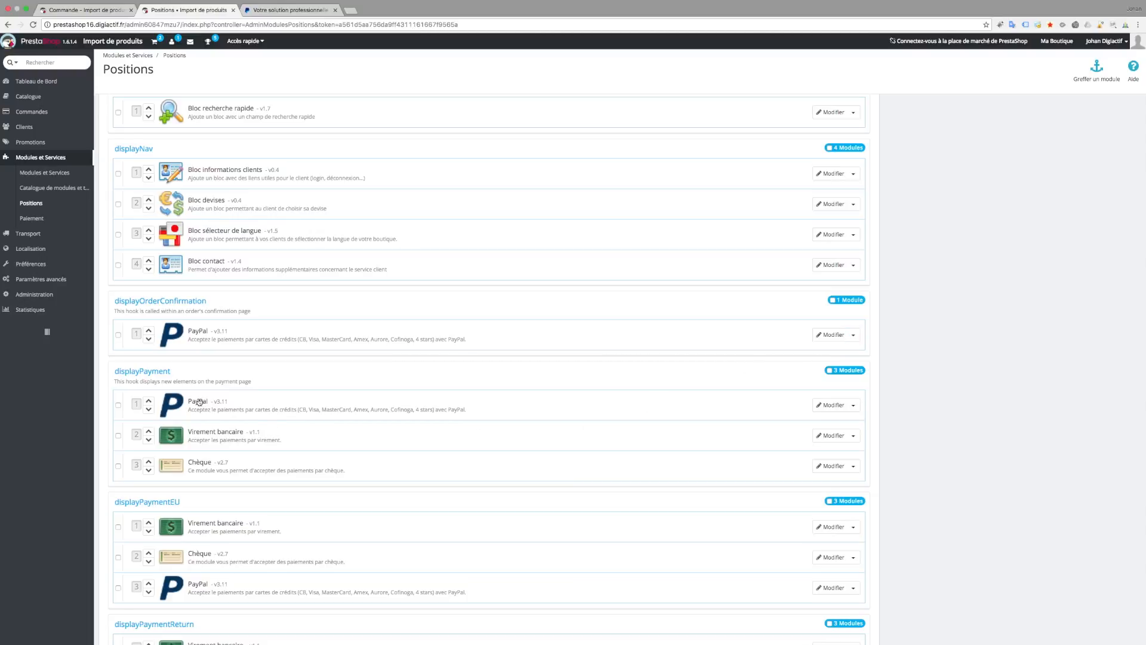
Reload the storefront payment page, resubmitting the form, to check the order of the payment methods, and try the PayPal option.
{"action": "left_click", "coordinate": [103, 9]}
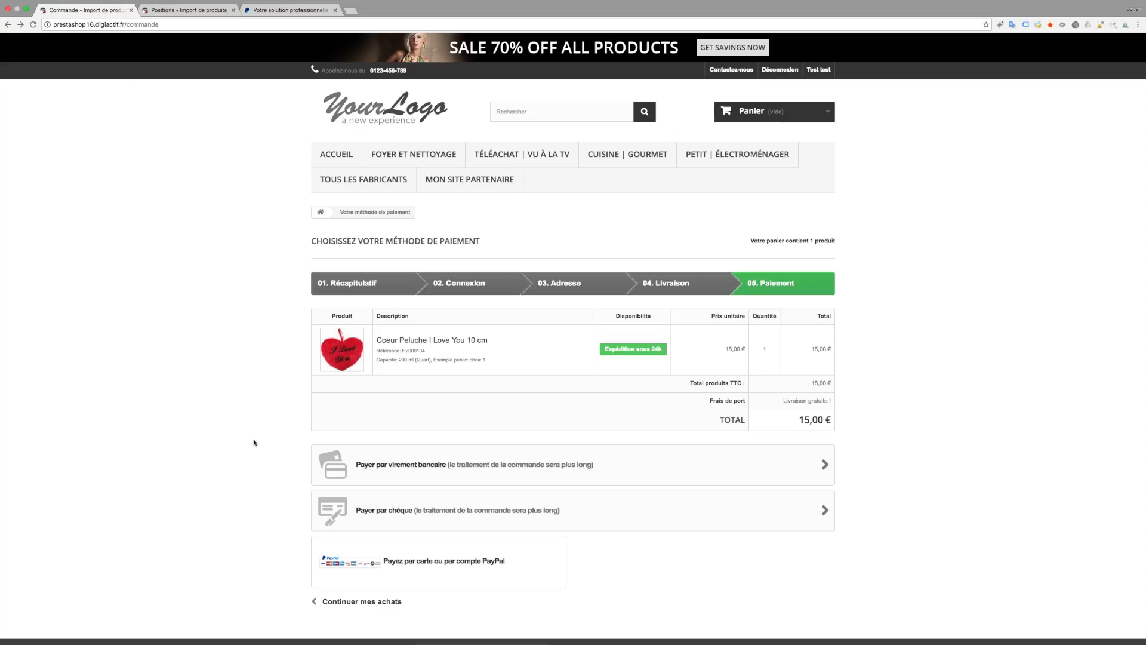
{"action": "key", "text": "super+r"}
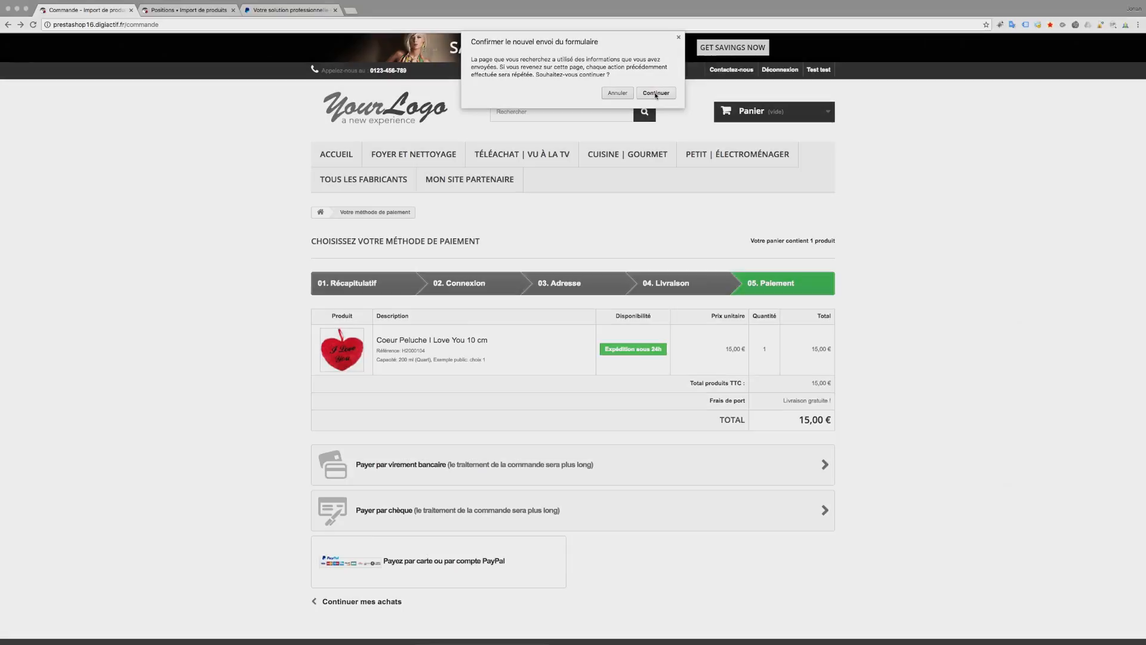
{"action": "left_click", "coordinate": [656, 92]}
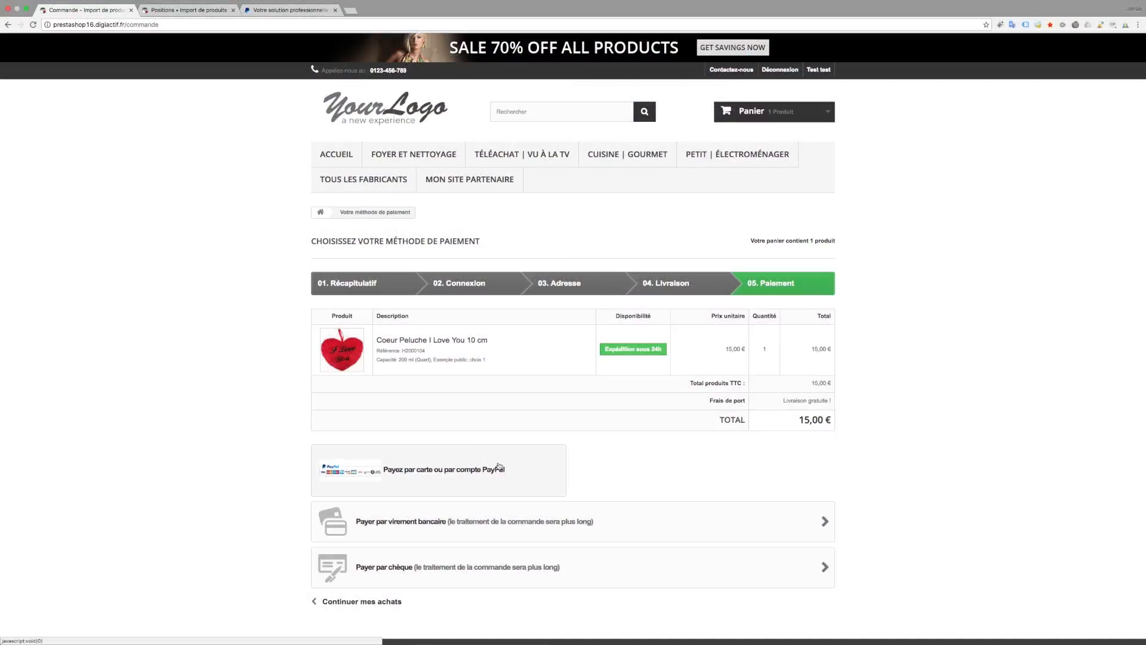
{"action": "left_click", "coordinate": [416, 474]}
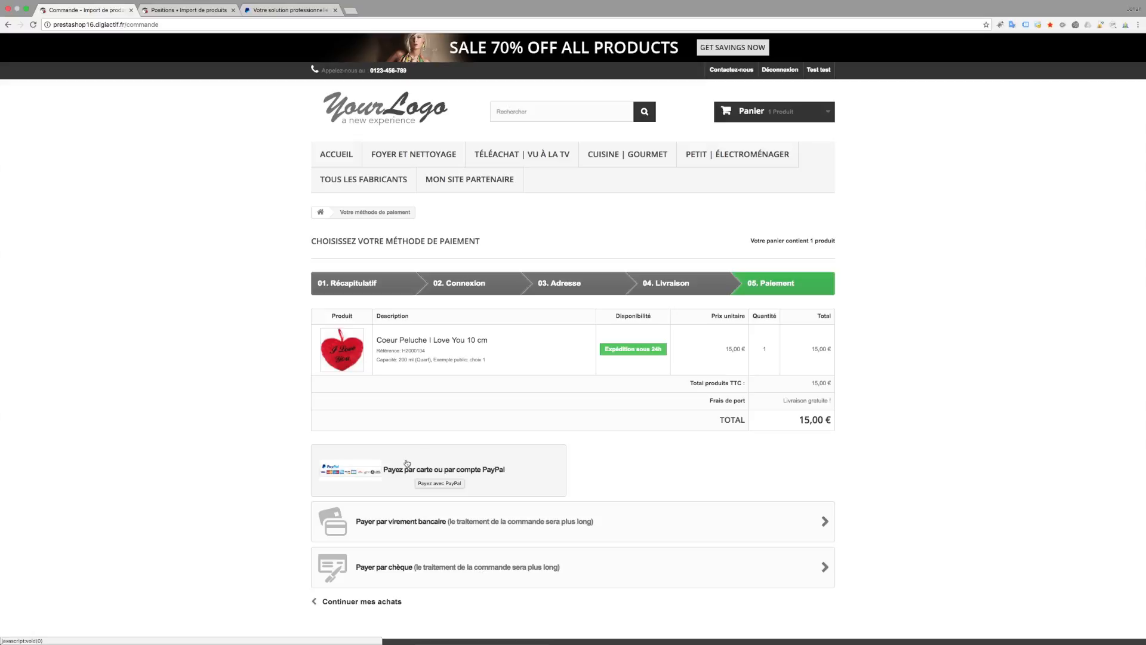
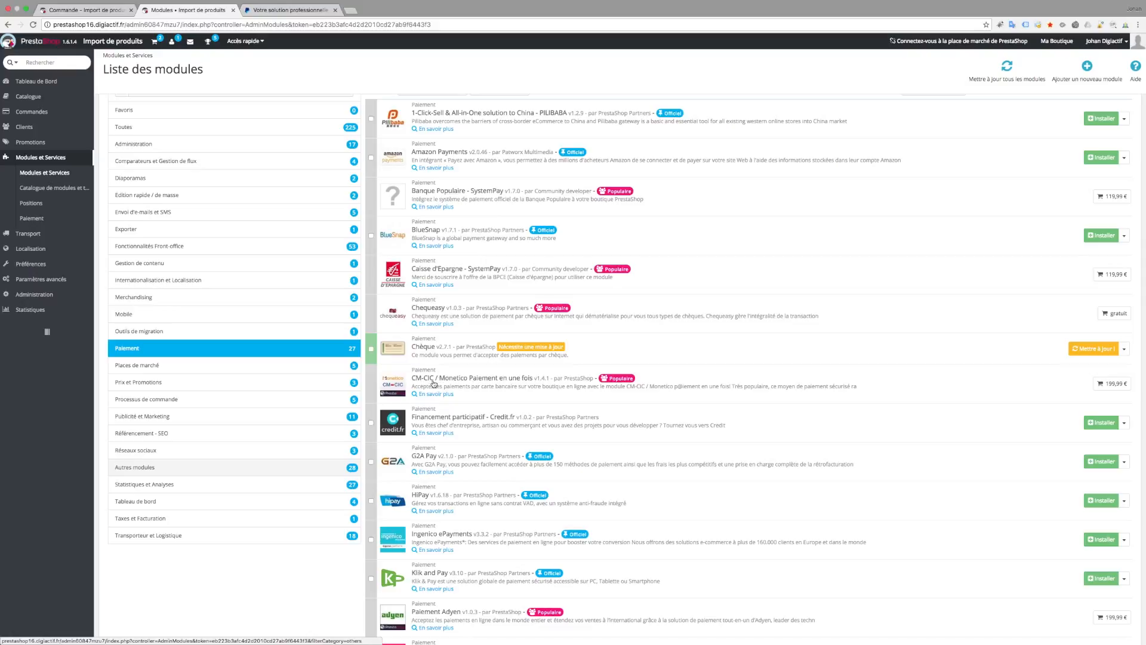
Examine the available Paiement modules in the back office module list, comparing the free and paid solutions and their prices.
{"action": "scroll", "coordinate": [444, 394], "scroll_direction": "down", "scroll_amount": 5}
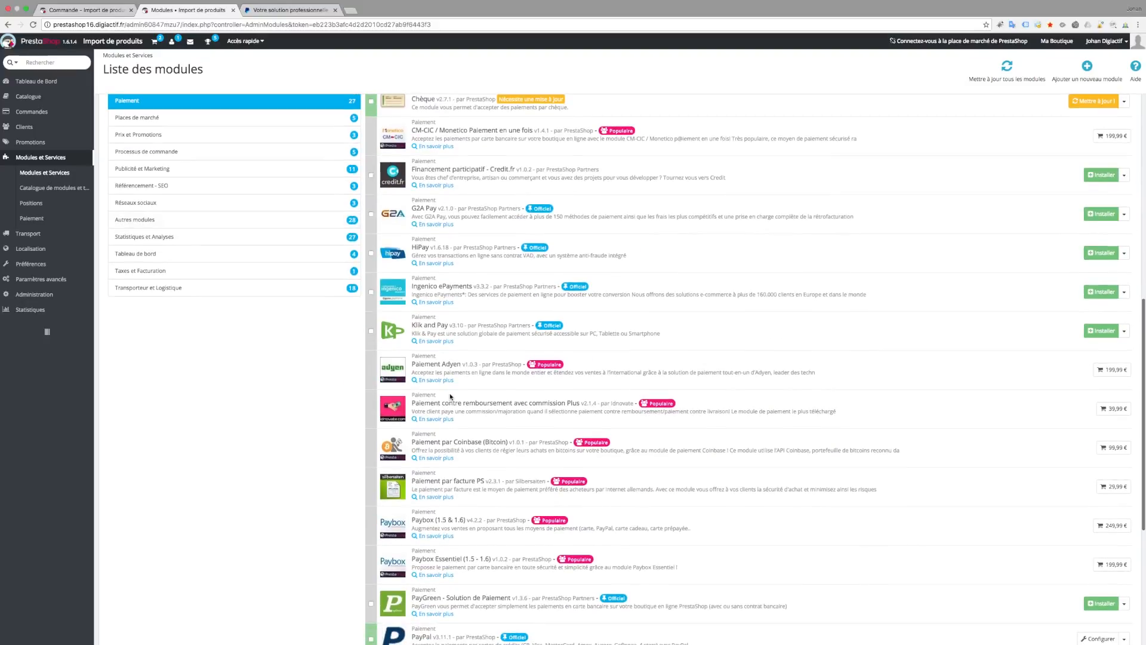
{"action": "scroll", "coordinate": [453, 400], "scroll_direction": "down", "scroll_amount": 2}
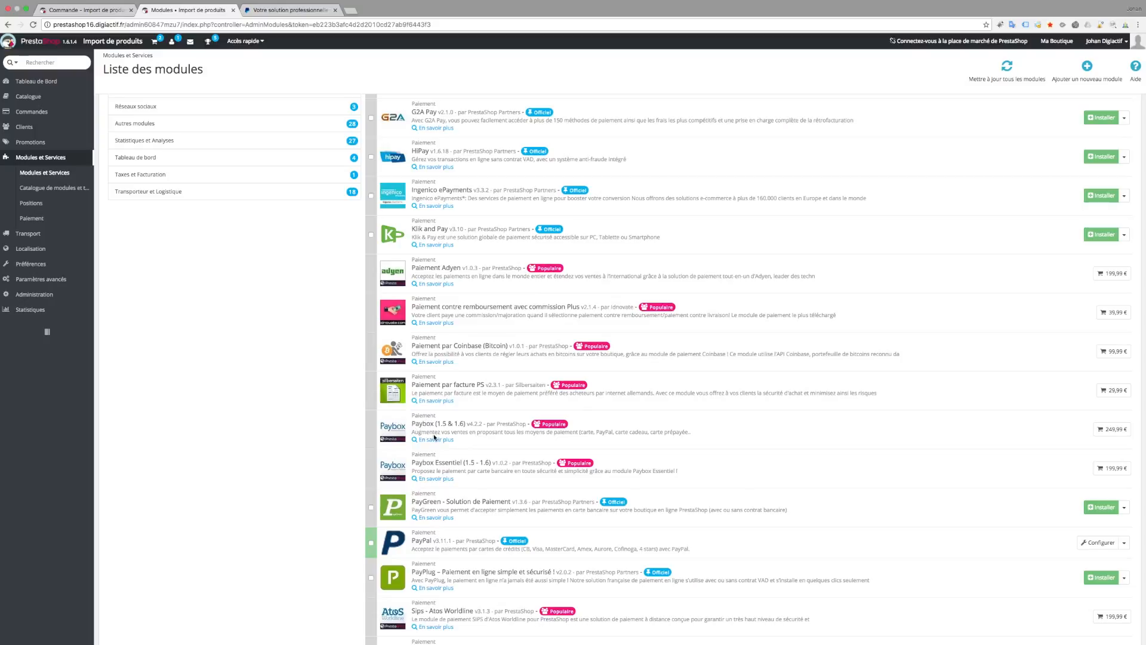
{"action": "scroll", "coordinate": [436, 438], "scroll_direction": "down", "scroll_amount": 2}
{"action": "scroll", "coordinate": [452, 449], "scroll_direction": "down", "scroll_amount": 1}
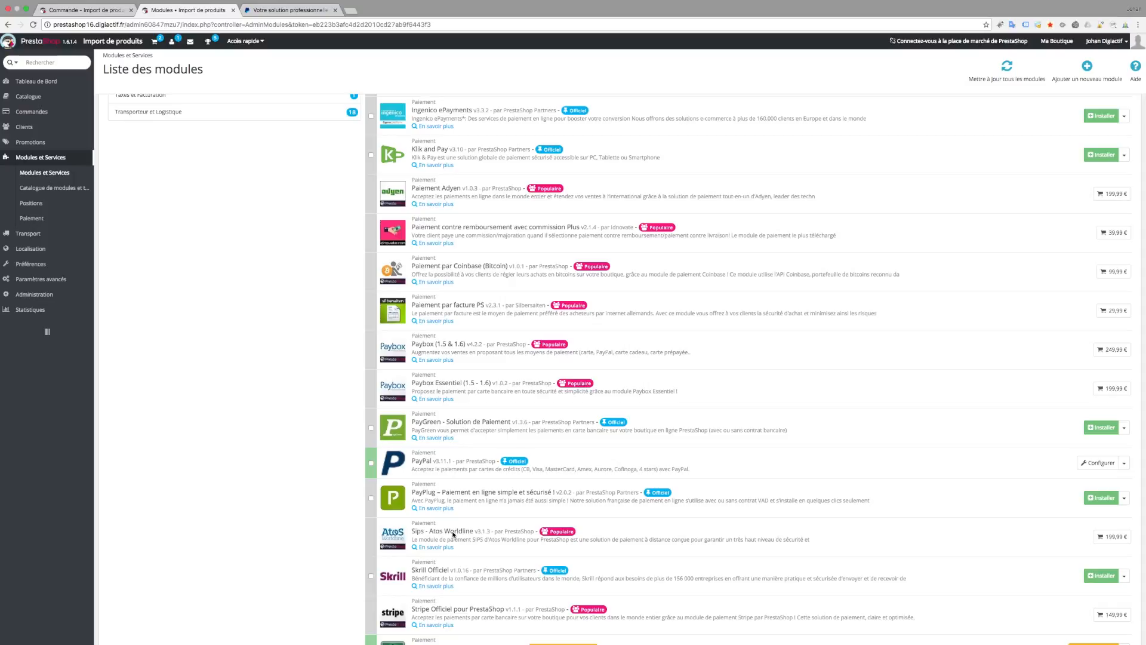
{"action": "scroll", "coordinate": [453, 534], "scroll_direction": "down", "scroll_amount": 3}
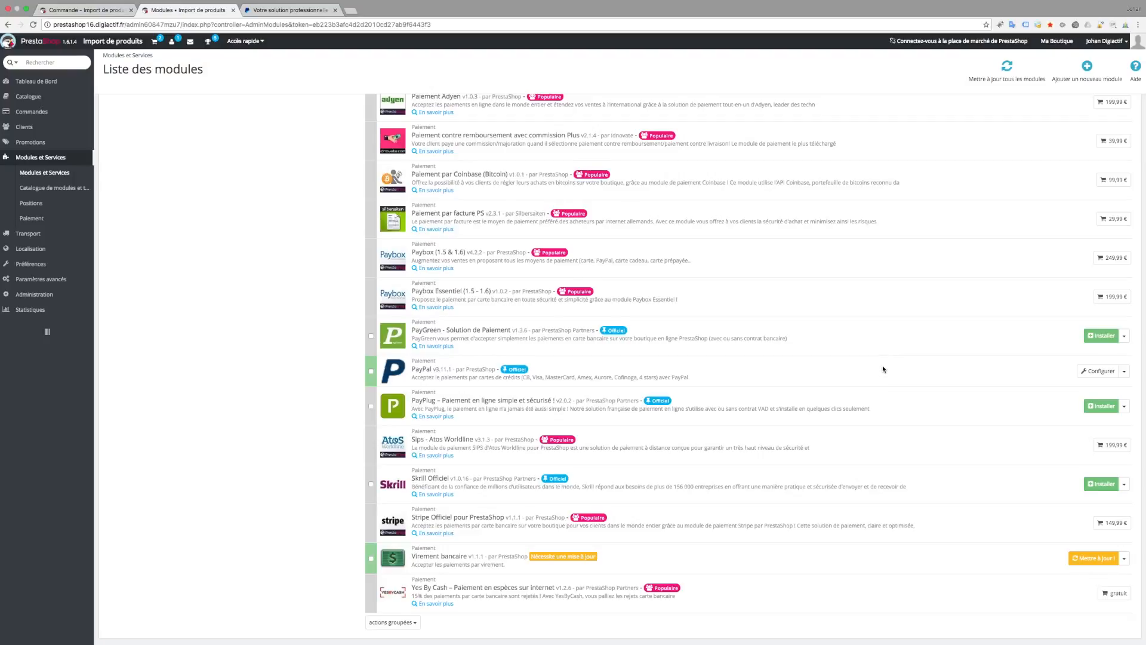
{"action": "scroll", "coordinate": [882, 366], "scroll_direction": "up", "scroll_amount": 2}
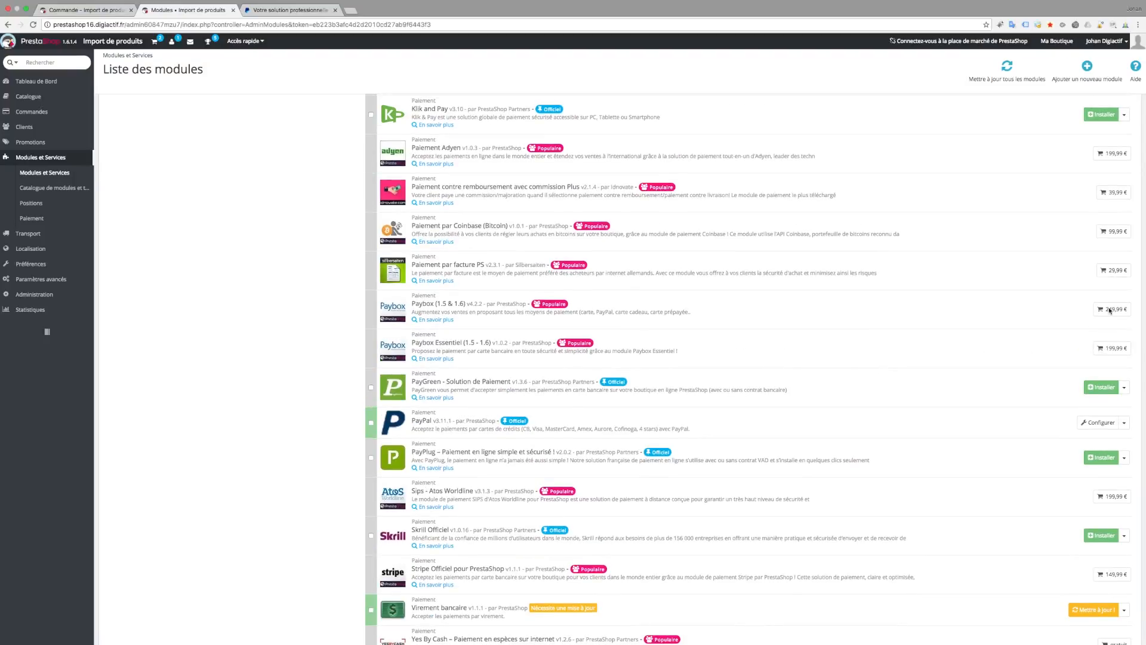
{"action": "scroll", "coordinate": [916, 413], "scroll_direction": "down", "scroll_amount": 2}
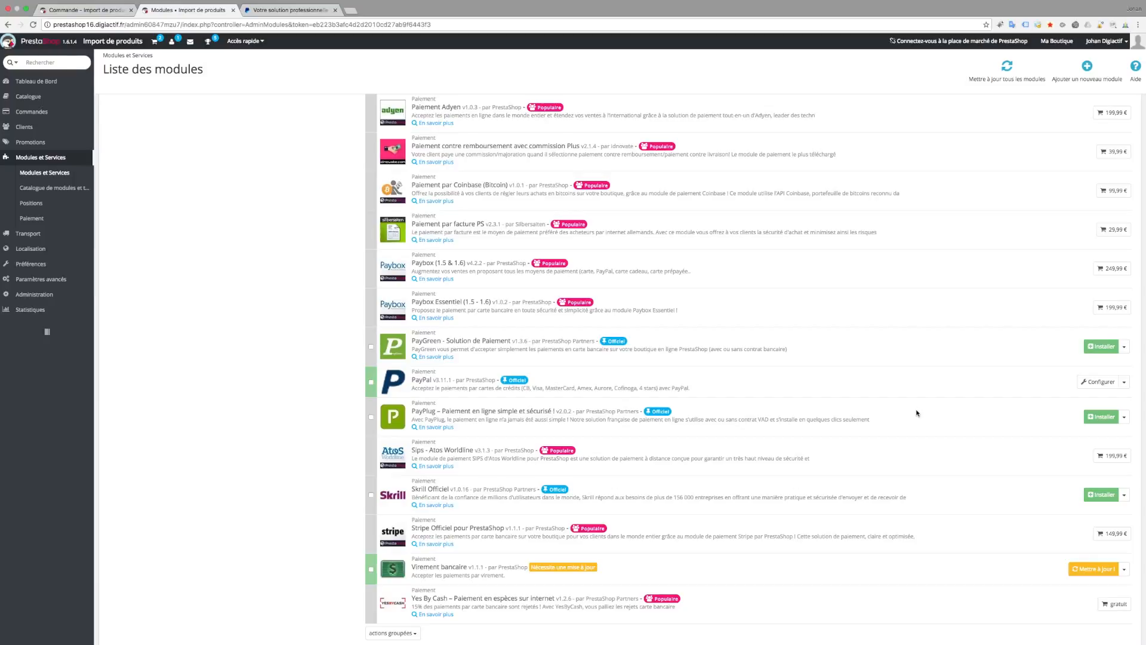
{"action": "scroll", "coordinate": [914, 406], "scroll_direction": "up", "scroll_amount": 2}
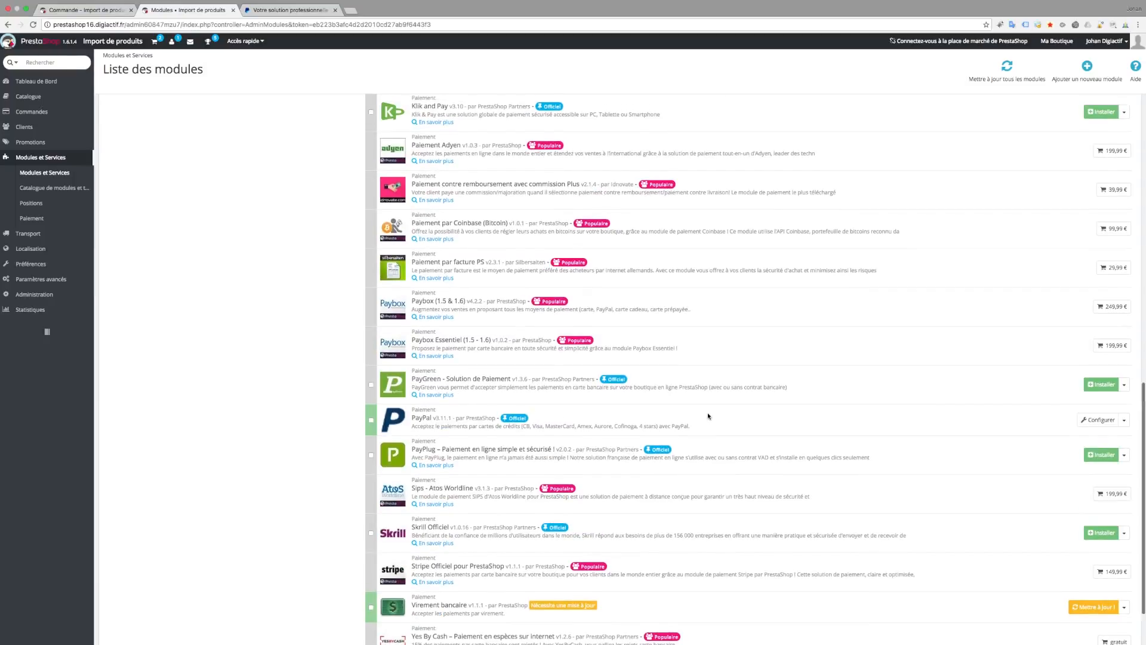
{"action": "scroll", "coordinate": [706, 415], "scroll_direction": "down", "scroll_amount": 3}
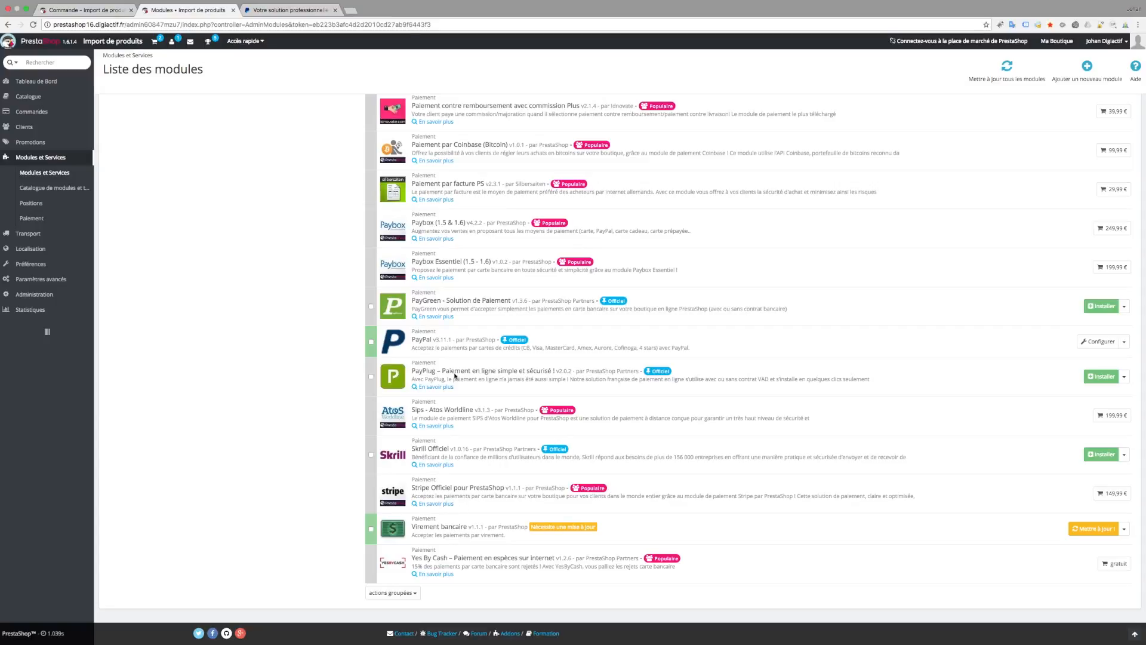
{"action": "scroll", "coordinate": [455, 374], "scroll_direction": "up", "scroll_amount": 5}
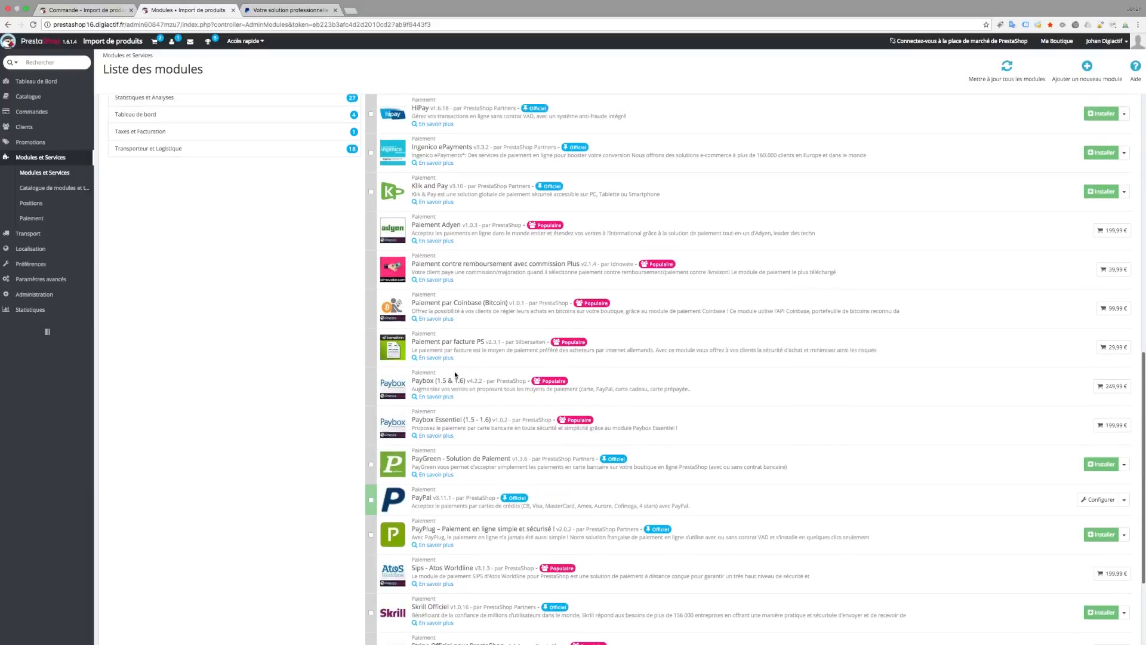
{"action": "scroll", "coordinate": [453, 375], "scroll_direction": "up", "scroll_amount": 1}
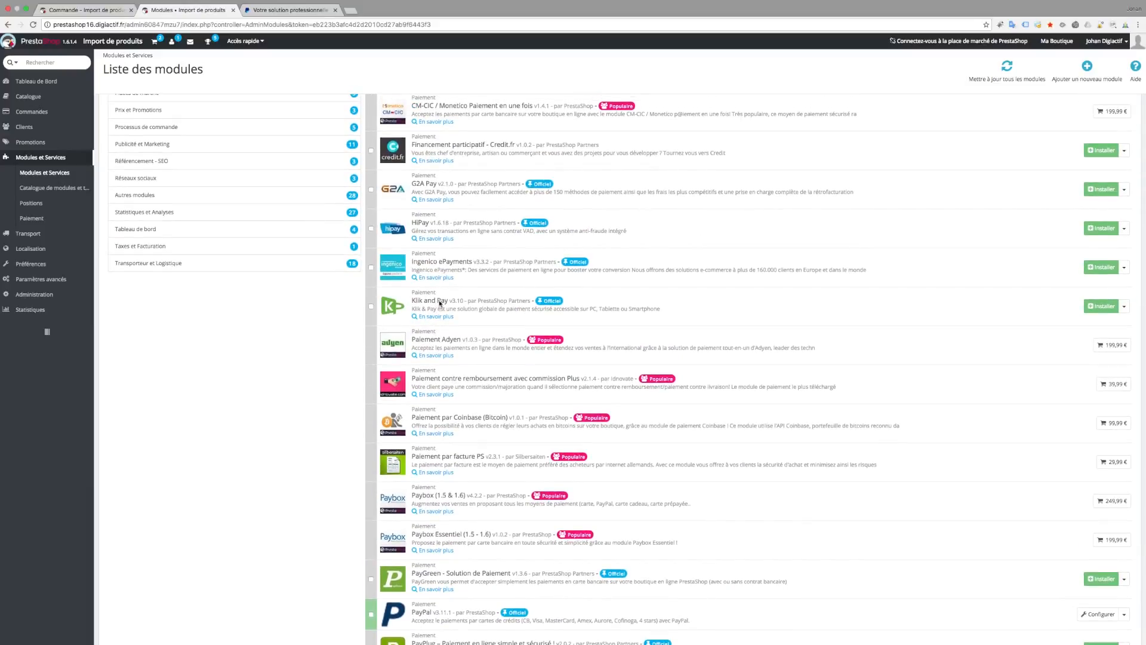
{"action": "scroll", "coordinate": [552, 249], "scroll_direction": "up", "scroll_amount": 3}
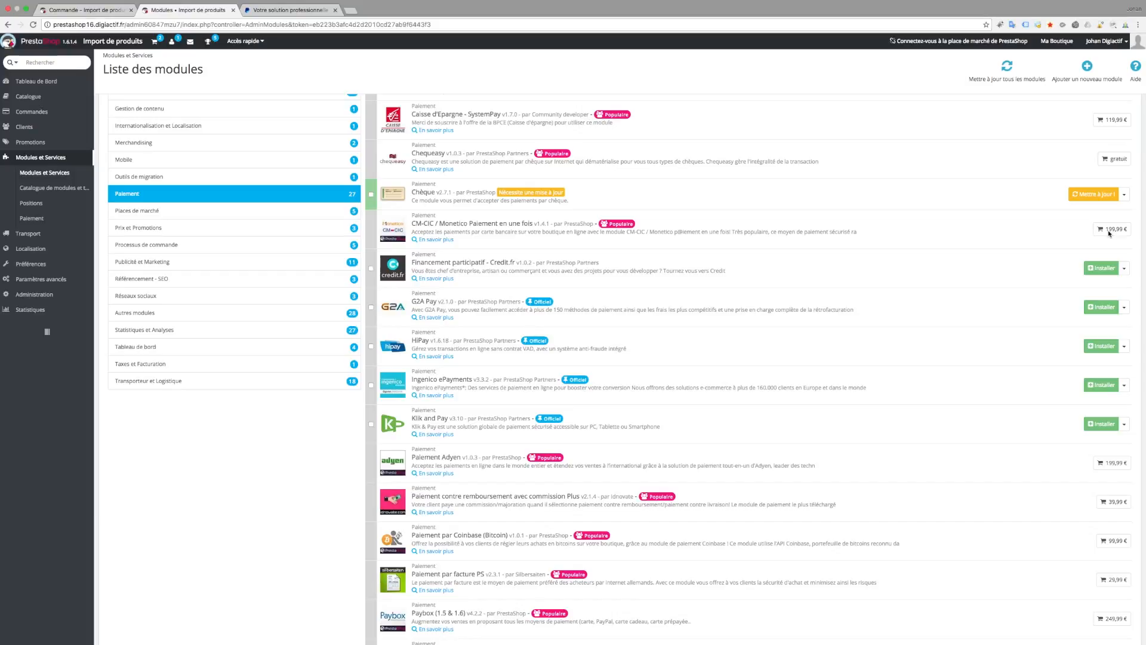
{"action": "scroll", "coordinate": [824, 287], "scroll_direction": "up", "scroll_amount": 5}
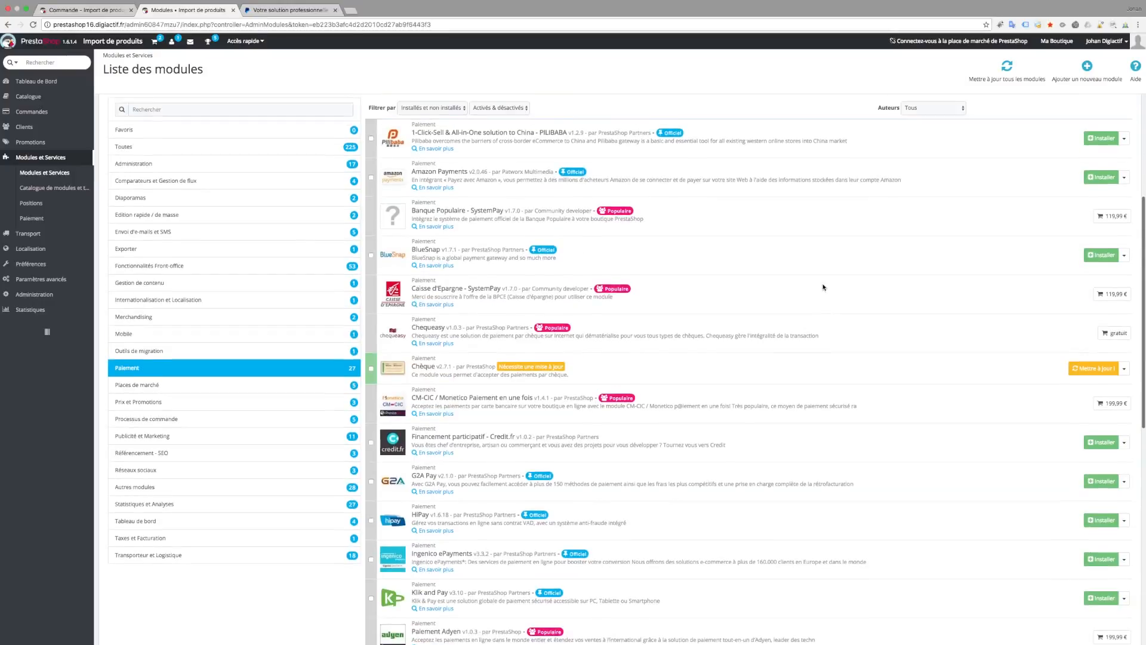